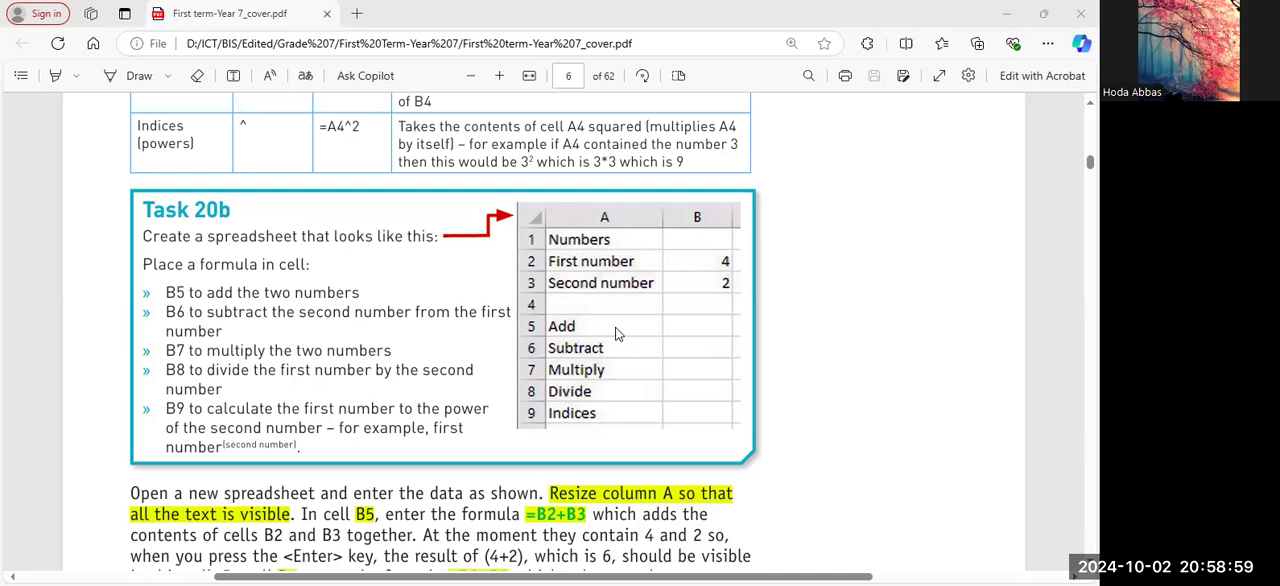
Review the arithmetic operators in Table 20.1 and the Task 20b instructions with its sample spreadsheet.
{"action": "scroll", "coordinate": [589, 360], "scroll_direction": "up", "scroll_amount": 1}
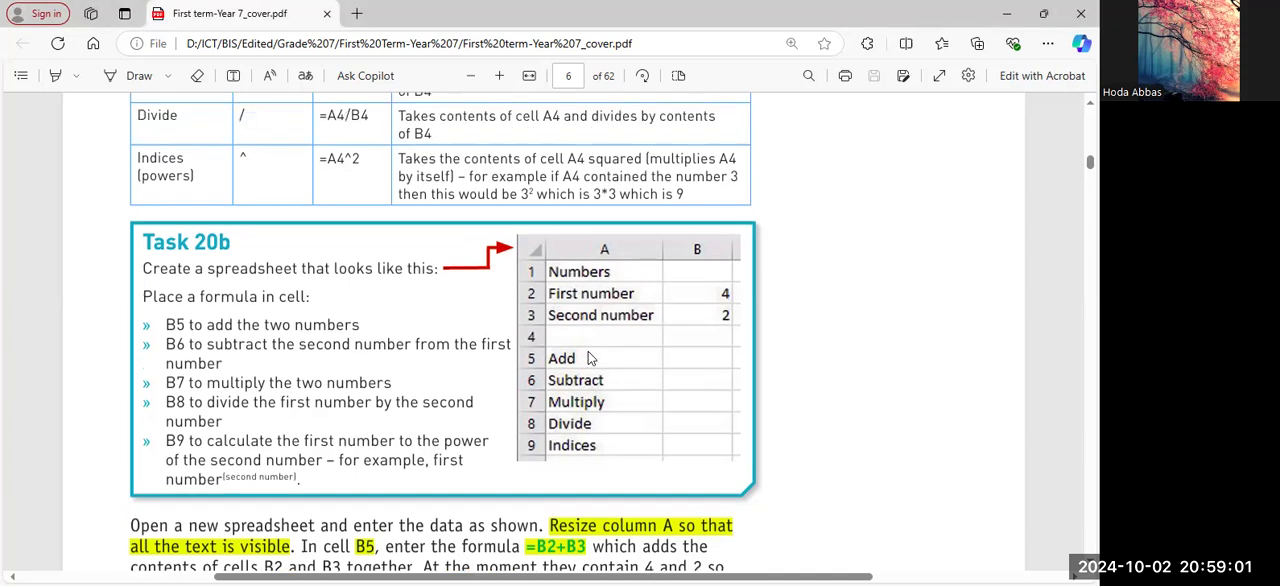
{"action": "scroll", "coordinate": [589, 360], "scroll_direction": "up", "scroll_amount": 4}
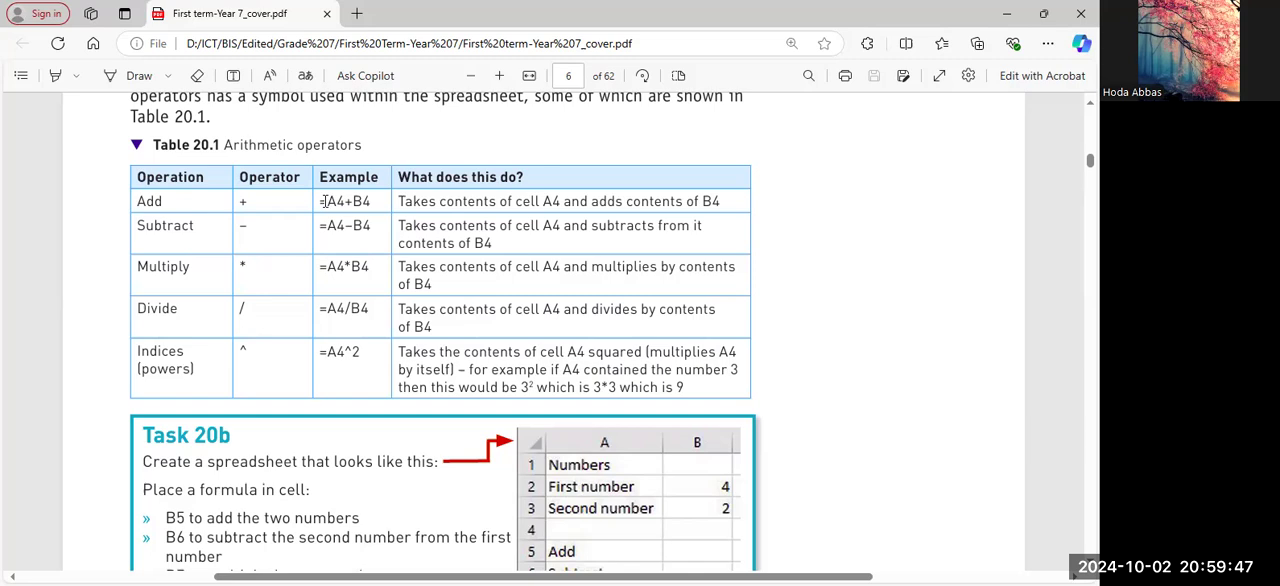
{"action": "key", "text": "Page_Down"}
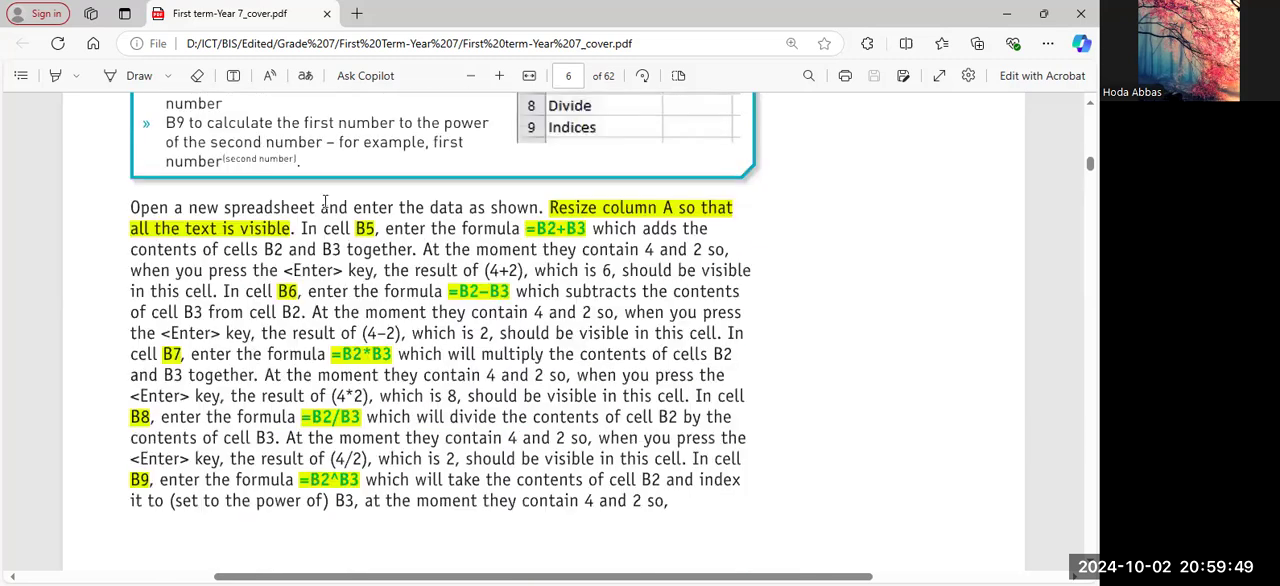
{"action": "key", "text": "Page_Up"}
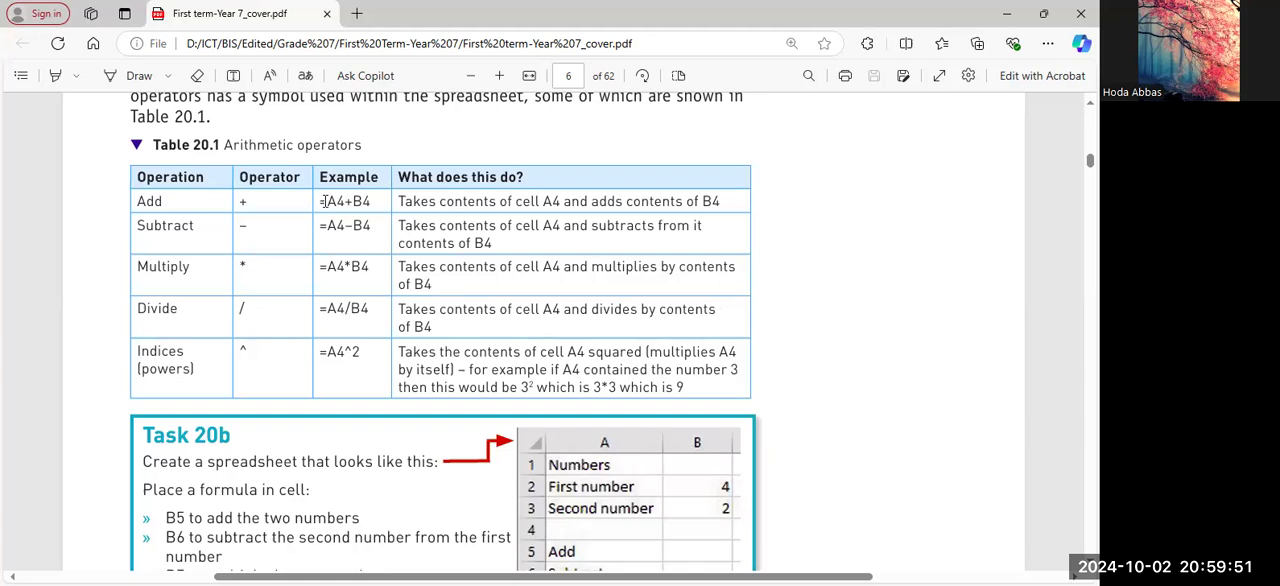
{"action": "scroll", "coordinate": [324, 201], "scroll_direction": "down", "scroll_amount": 3}
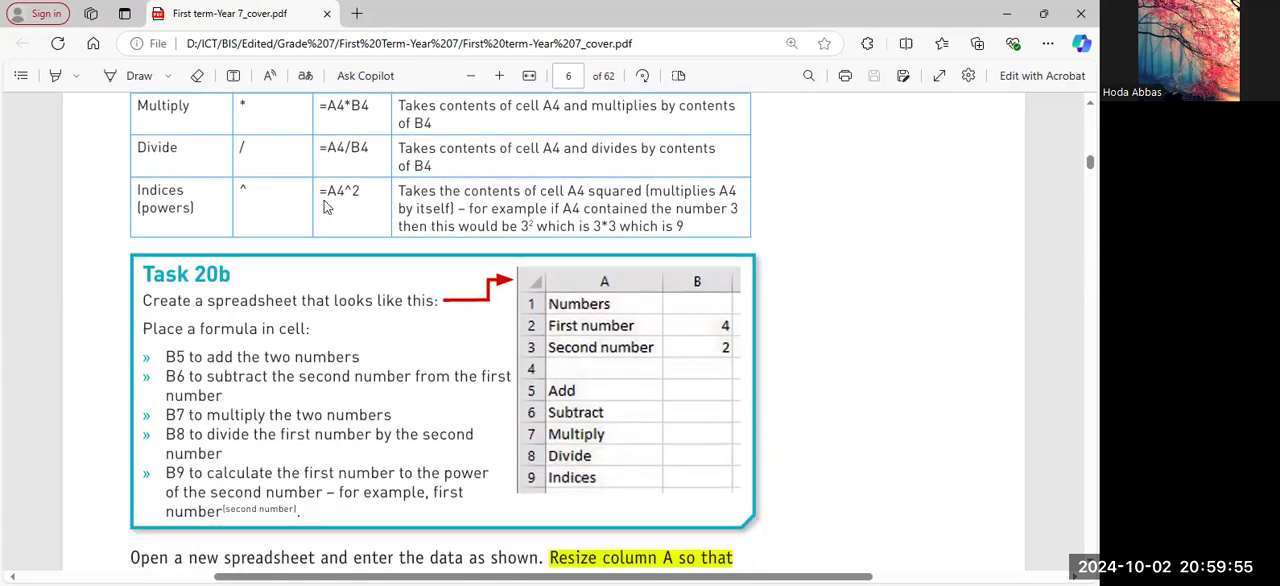
Switch to Excel and enter the labels Numbers, First number and Second number in cells A1 to A3 of the Task 20b sheet.
{"action": "key", "text": "alt+Tab"}
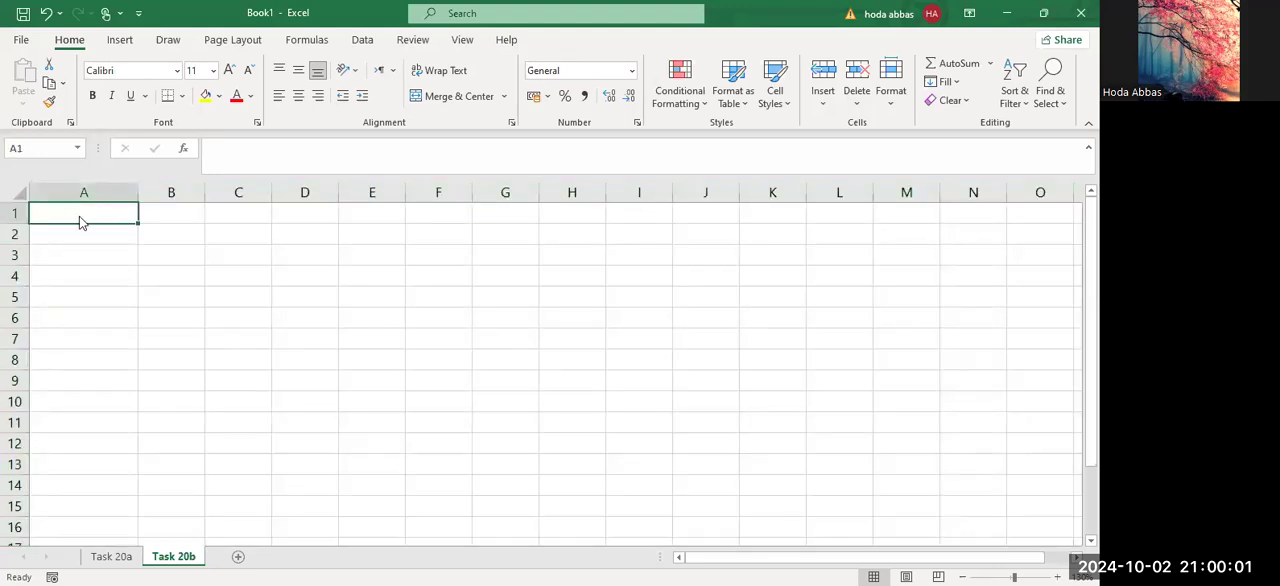
{"action": "type", "text": "Numbers"}
{"action": "key", "text": "Return"}
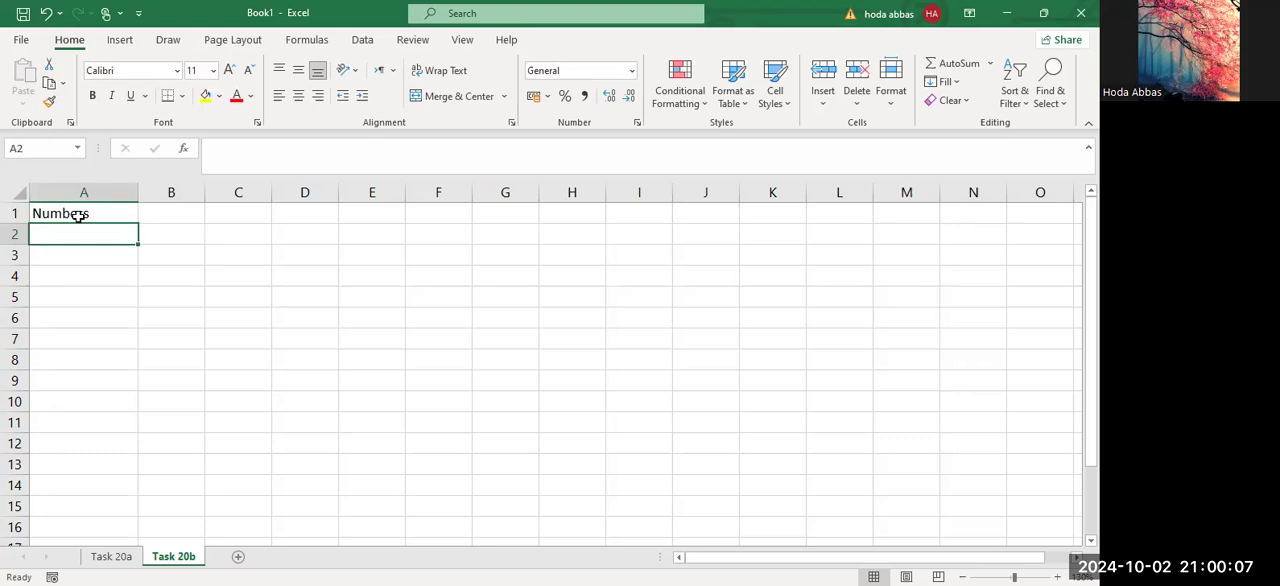
{"action": "type", "text": "First "}
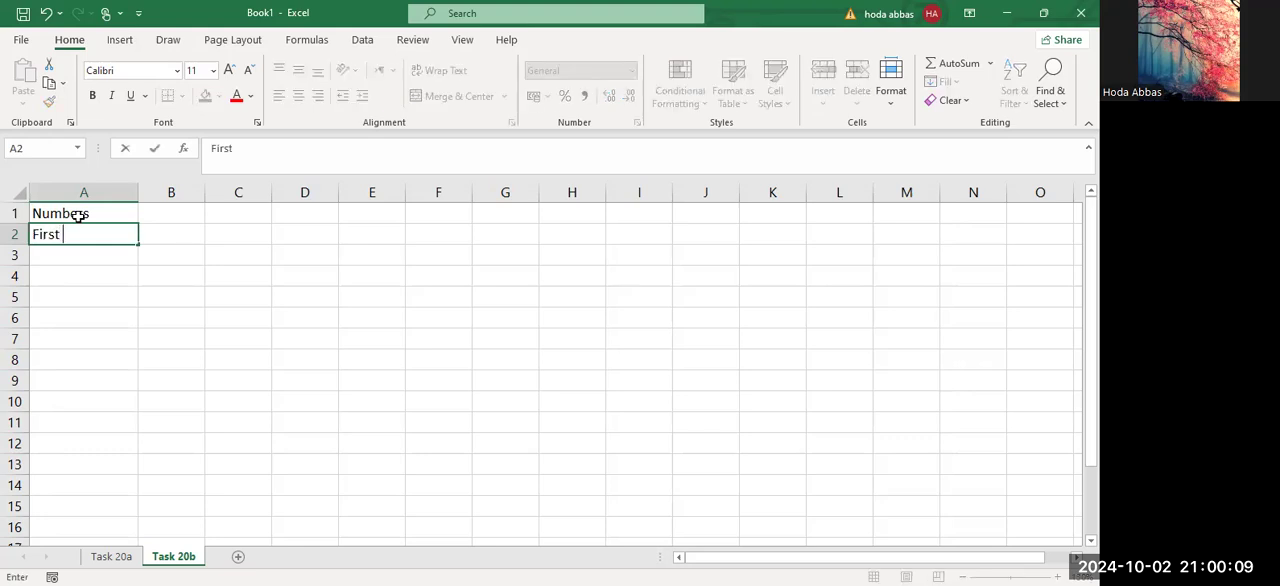
{"action": "type", "text": "number"}
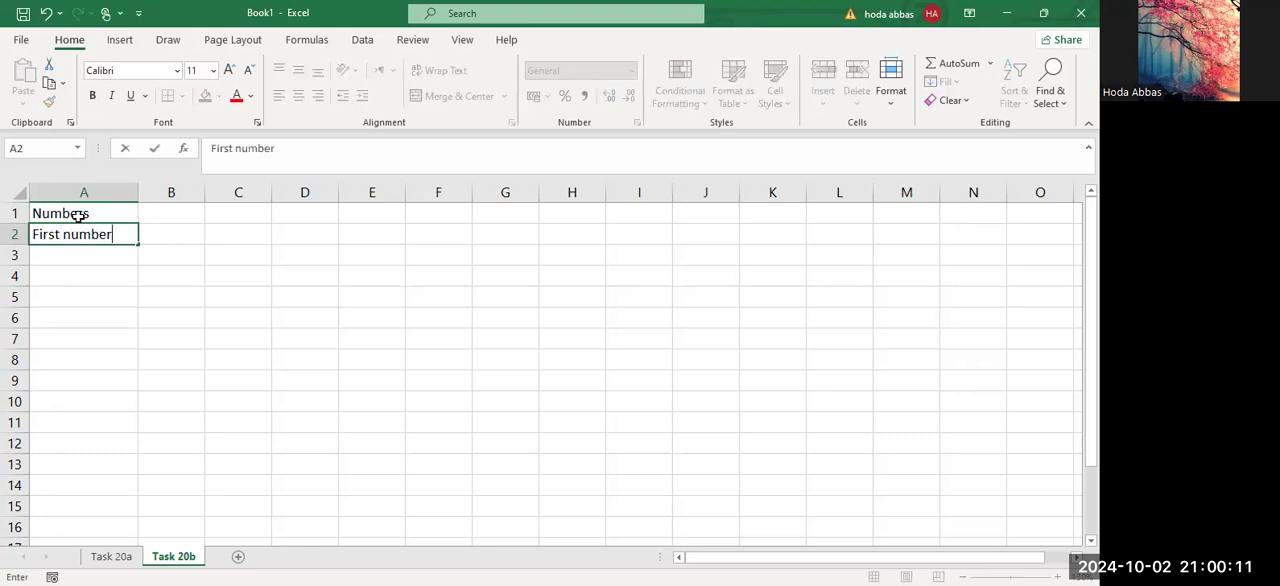
{"action": "key", "text": "Return"}
{"action": "type", "text": "Seconf"}
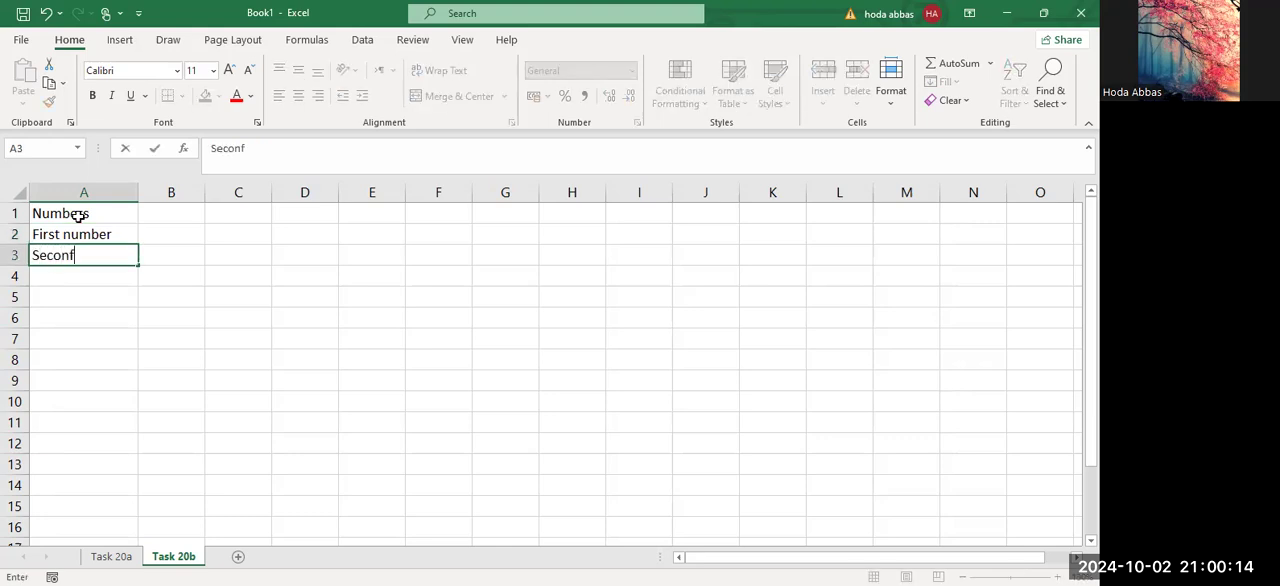
{"action": "key", "text": "BackSpace"}
{"action": "type", "text": "d number"}
{"action": "key", "text": "Return"}
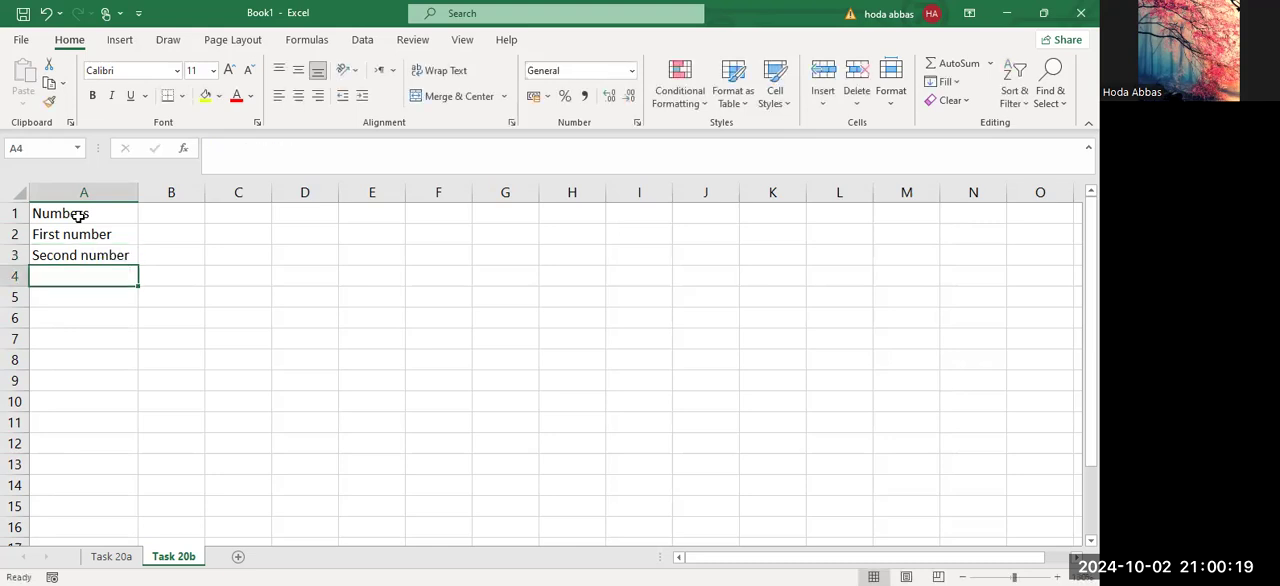
Enter 4 in cell B2 for the first number and 2 in cell B3 for the second number.
{"action": "left_click", "coordinate": [167, 237]}
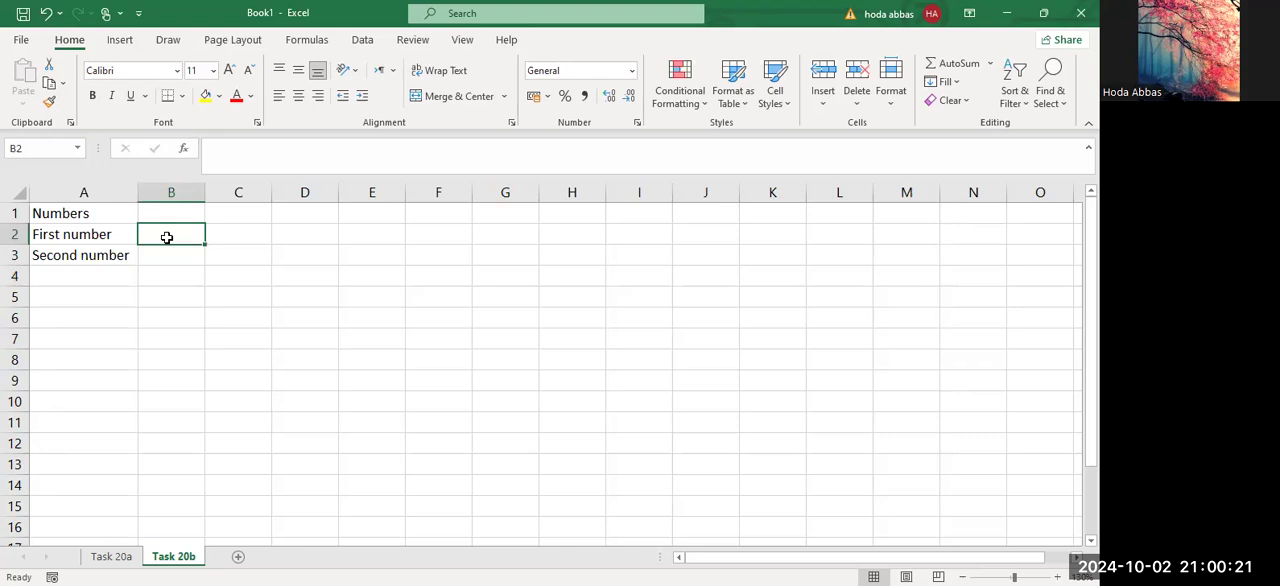
{"action": "type", "text": "4"}
{"action": "key", "text": "Return"}
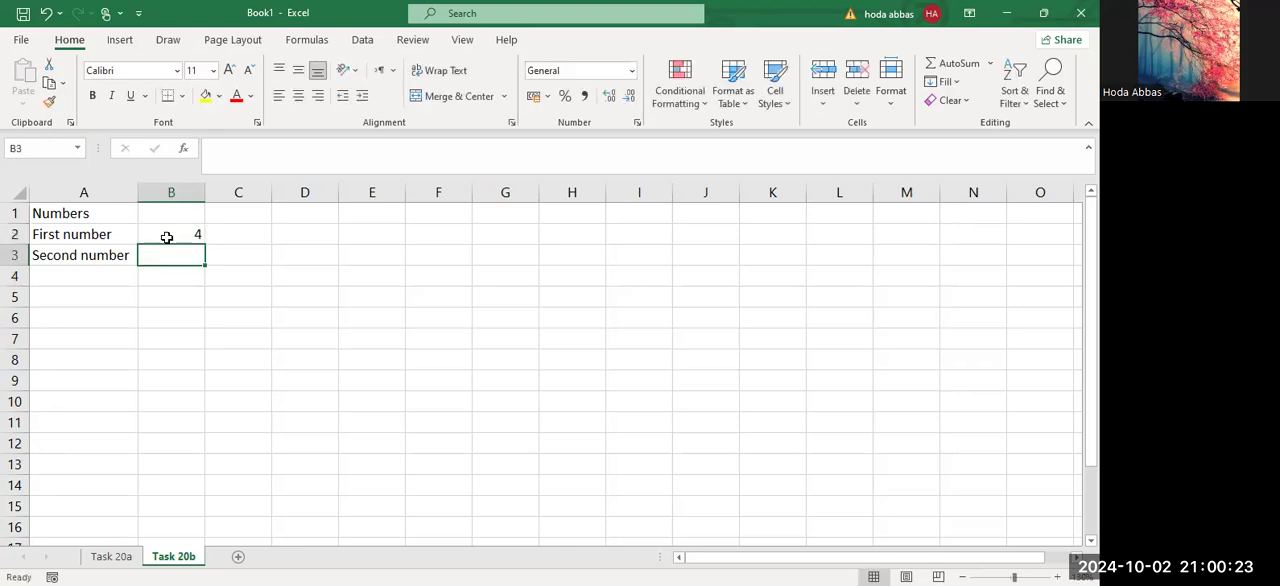
{"action": "type", "text": "2"}
{"action": "key", "text": "Return"}
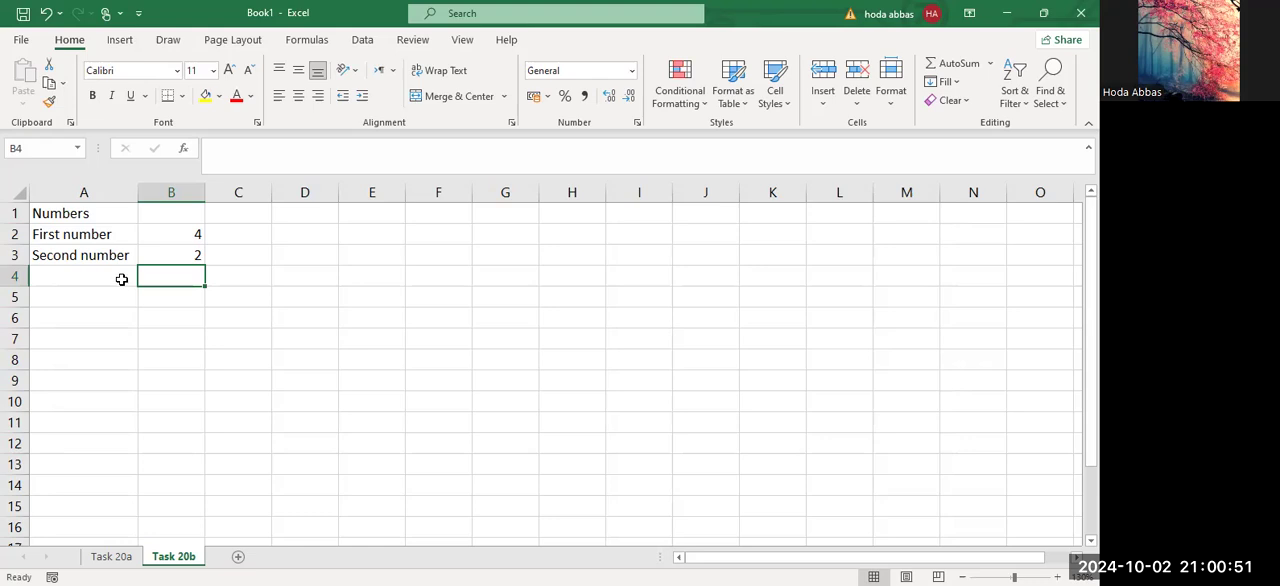
Enter the labels Add in cell A5 and Subtract in cell A6, checking the task's sample spreadsheet in the PDF.
{"action": "left_click", "coordinate": [68, 300]}
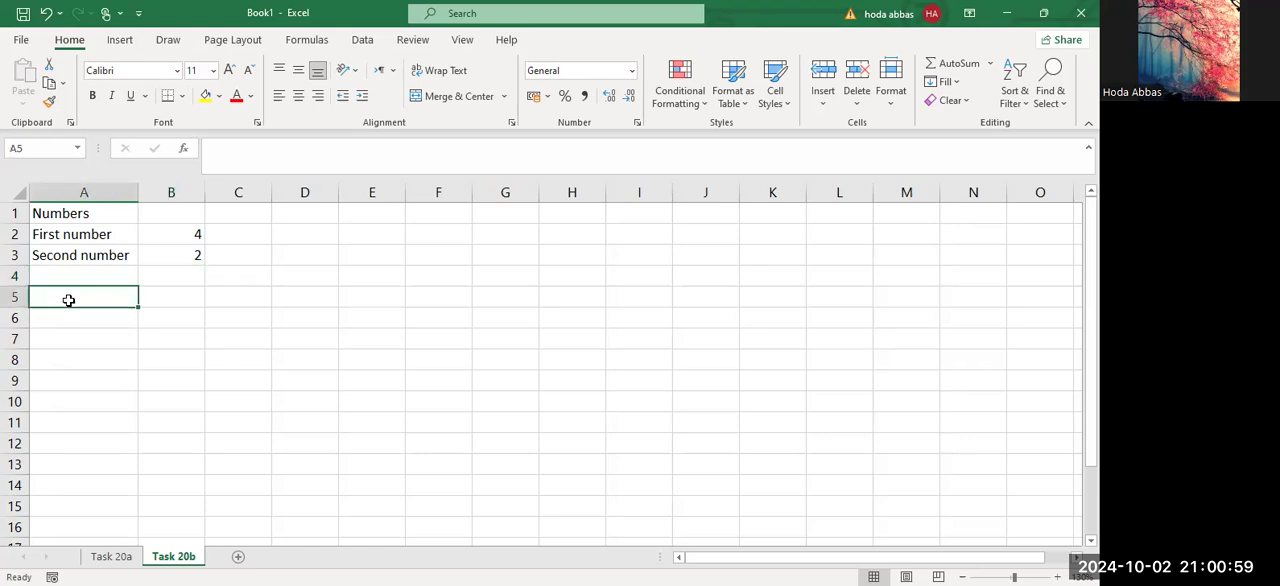
{"action": "type", "text": "Add"}
{"action": "key", "text": "Return"}
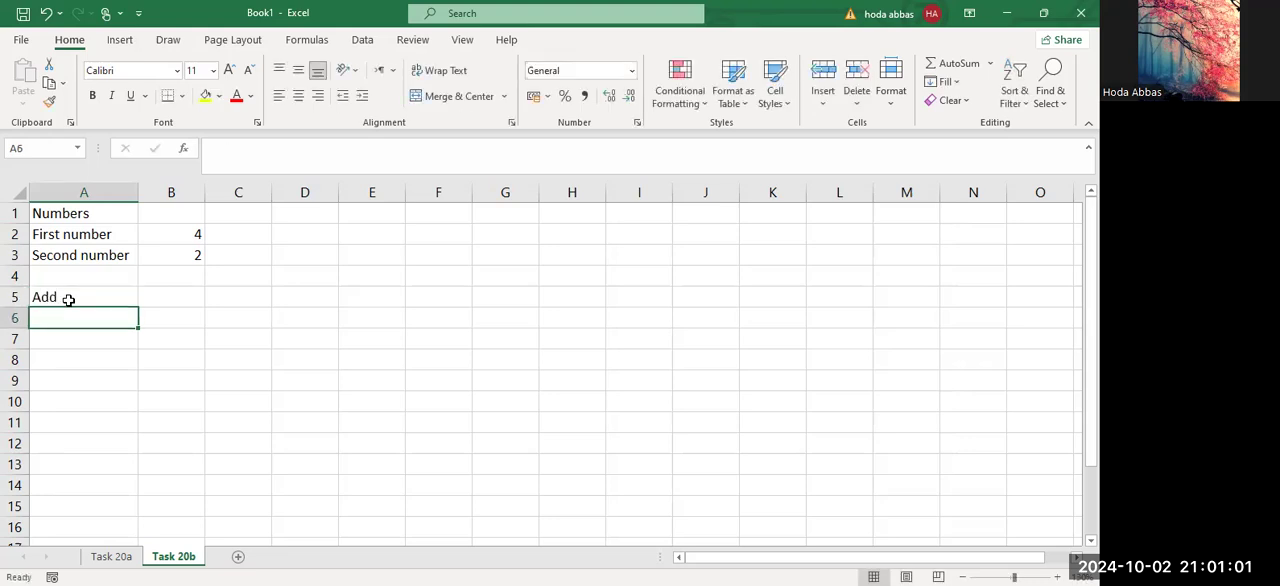
{"action": "key", "text": "alt+Tab"}
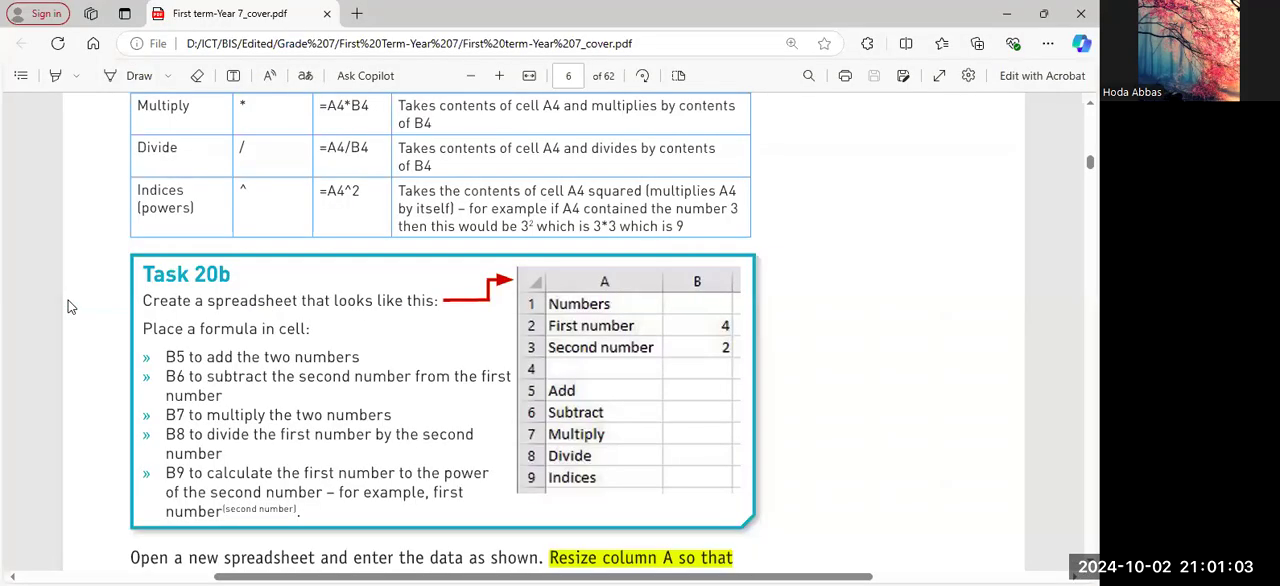
{"action": "key", "text": "alt+Tab"}
{"action": "type", "text": "Sub"}
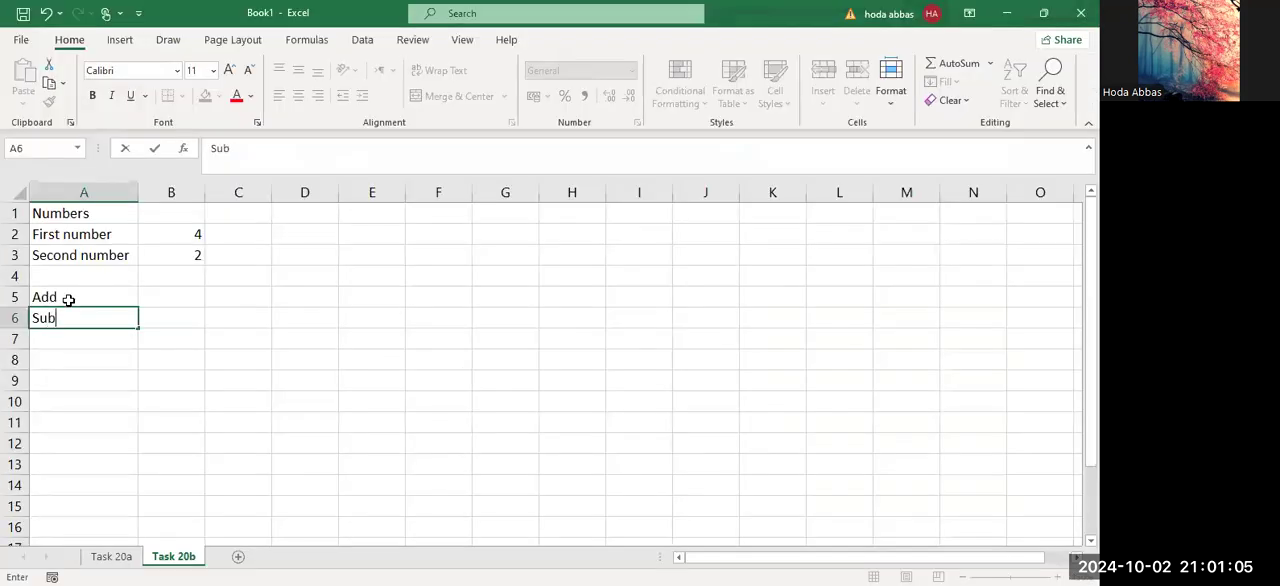
{"action": "type", "text": "tract"}
{"action": "key", "text": "Return"}
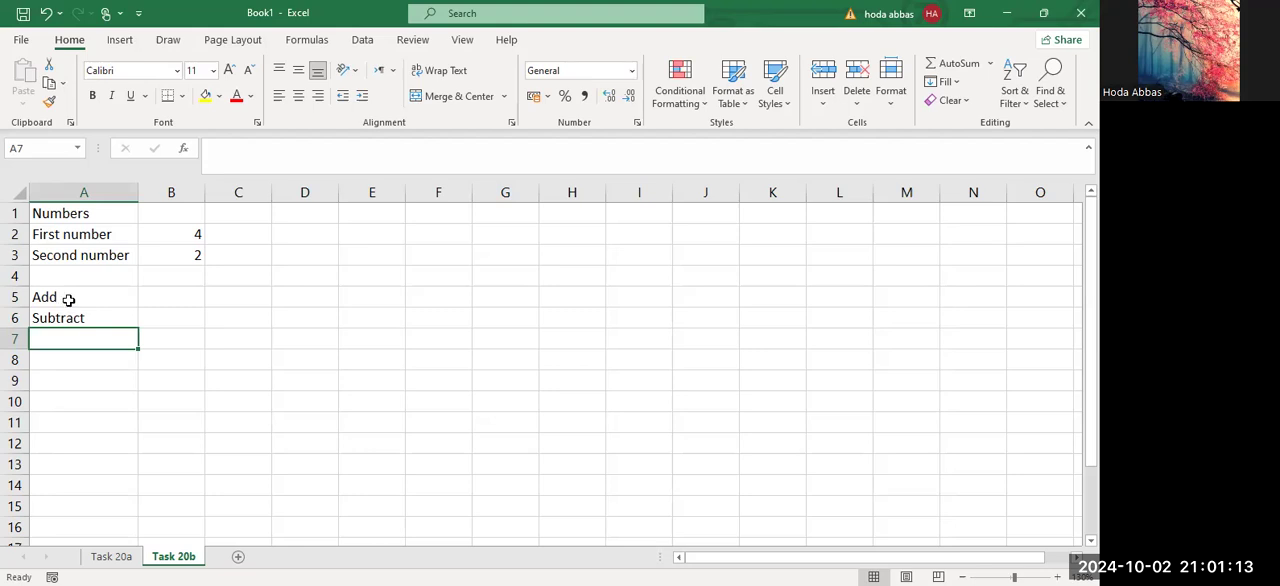
Enter the labels Multiply, Divide and Indices in cells A7 to A9.
{"action": "type", "text": "Multiply"}
{"action": "key", "text": "Return"}
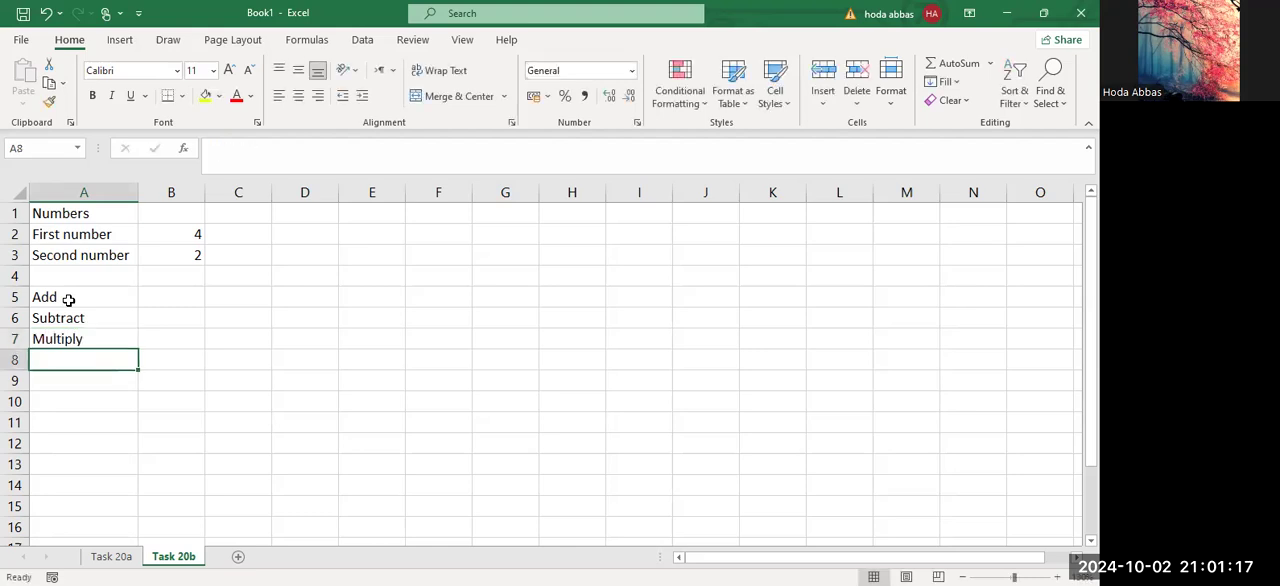
{"action": "type", "text": "Divide"}
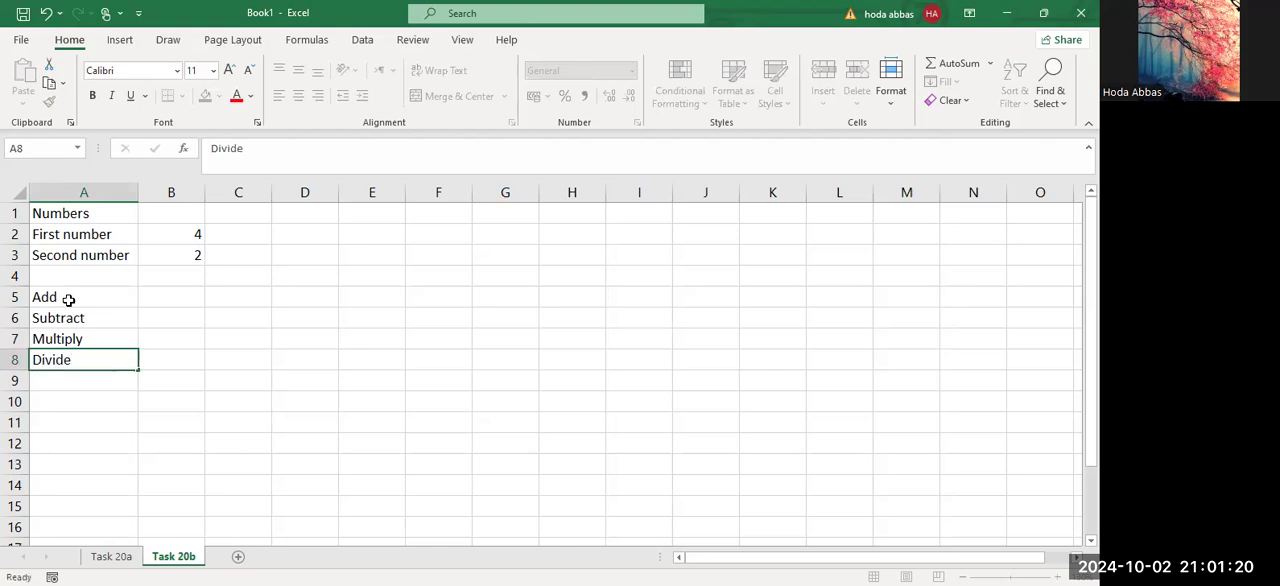
{"action": "key", "text": "Return"}
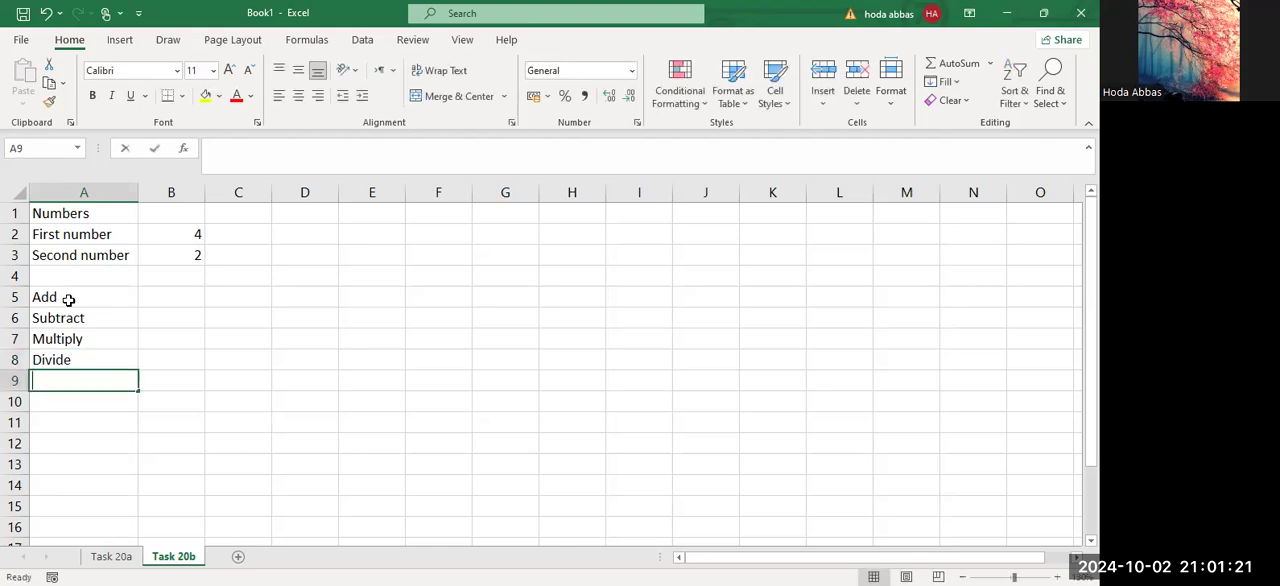
{"action": "type", "text": "Indices"}
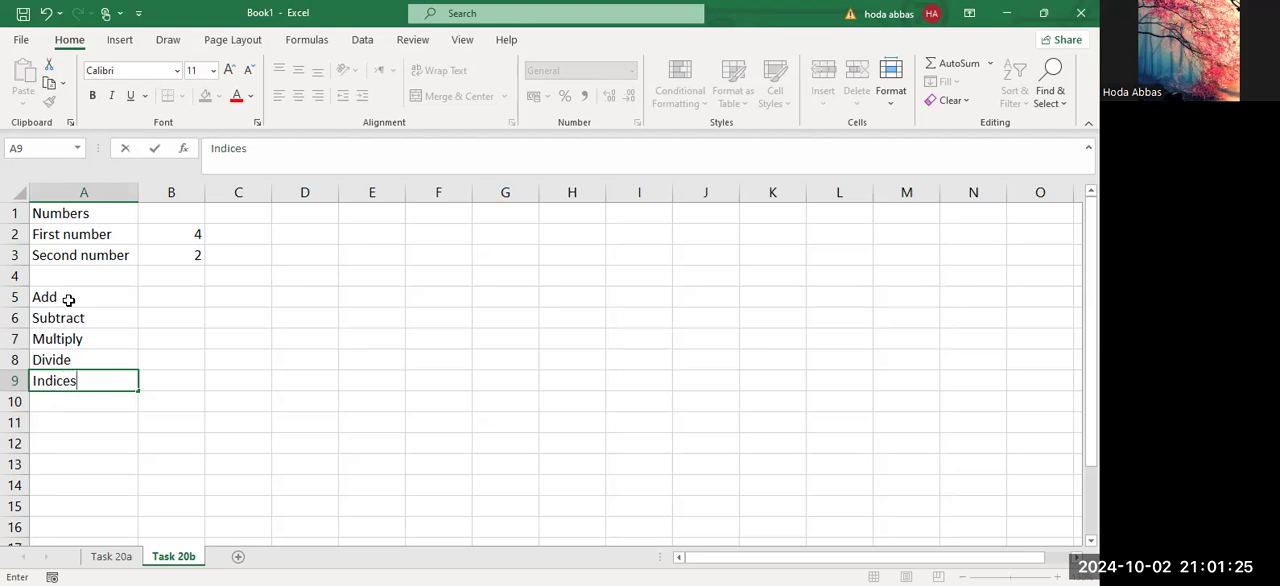
{"action": "left_click", "coordinate": [150, 294]}
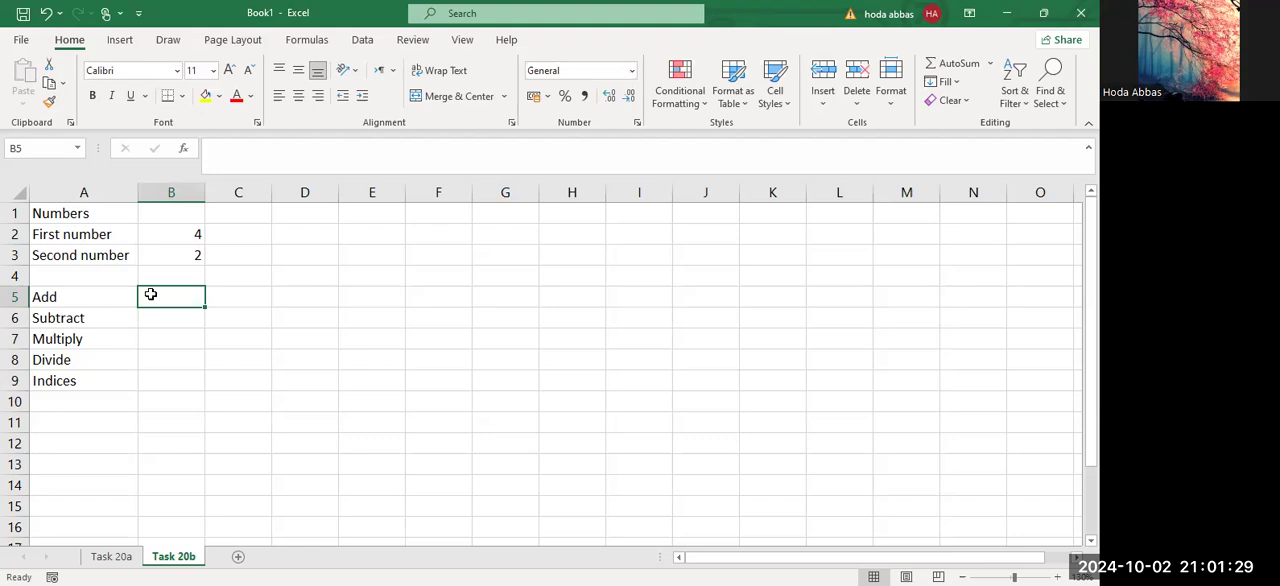
{"action": "left_click", "coordinate": [369, 233]}
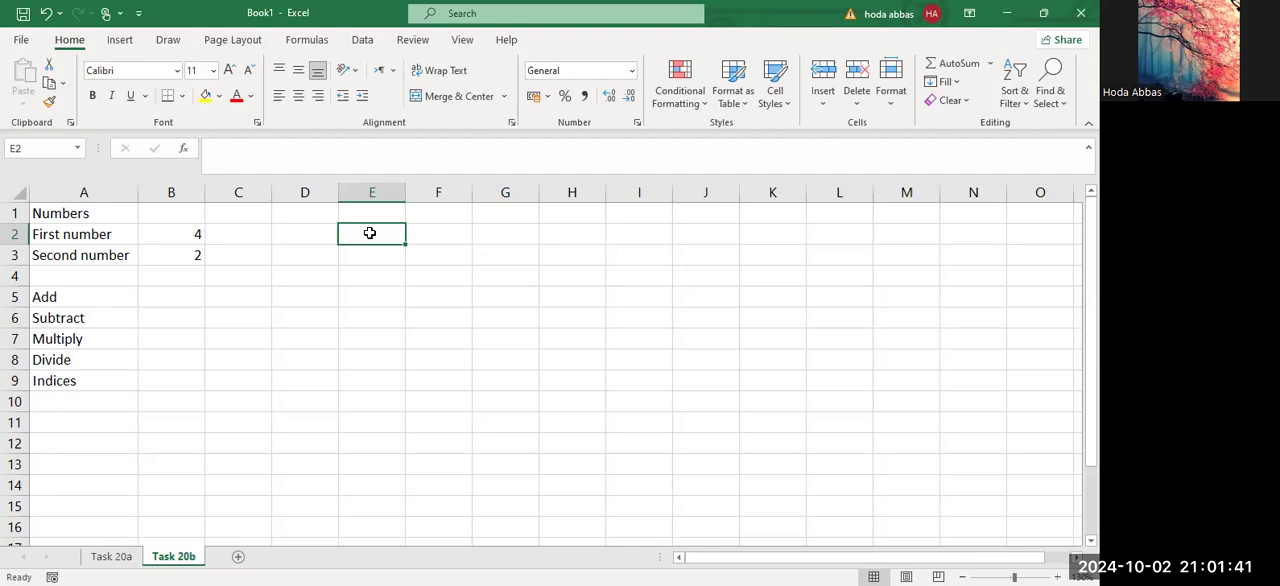
{"action": "left_click", "coordinate": [179, 229]}
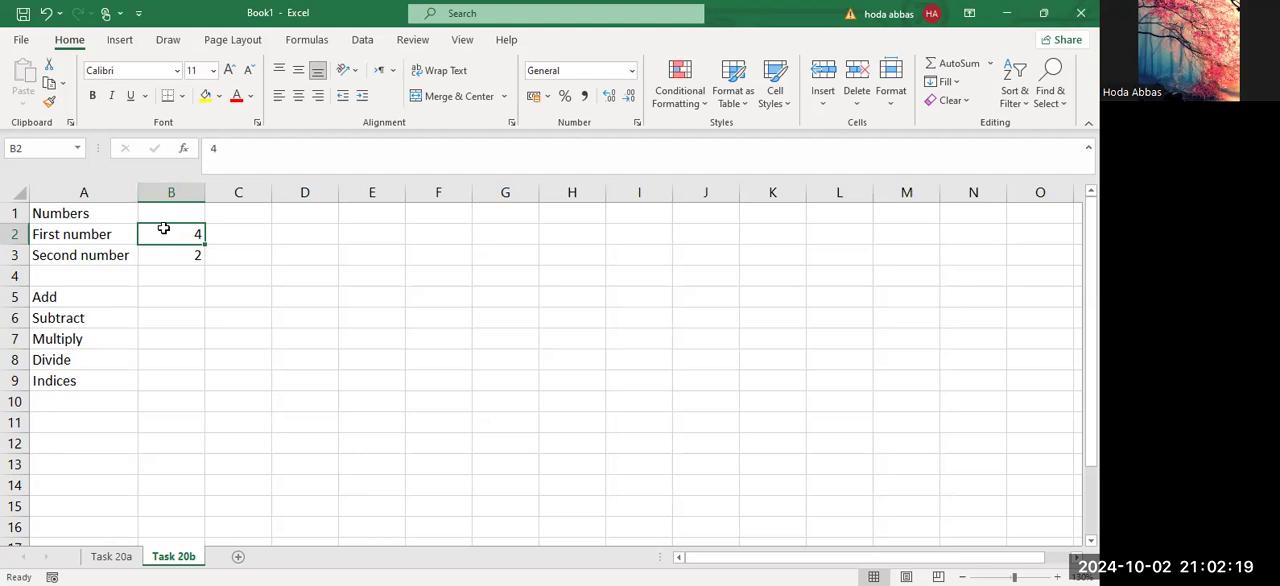
{"action": "left_click", "coordinate": [368, 239]}
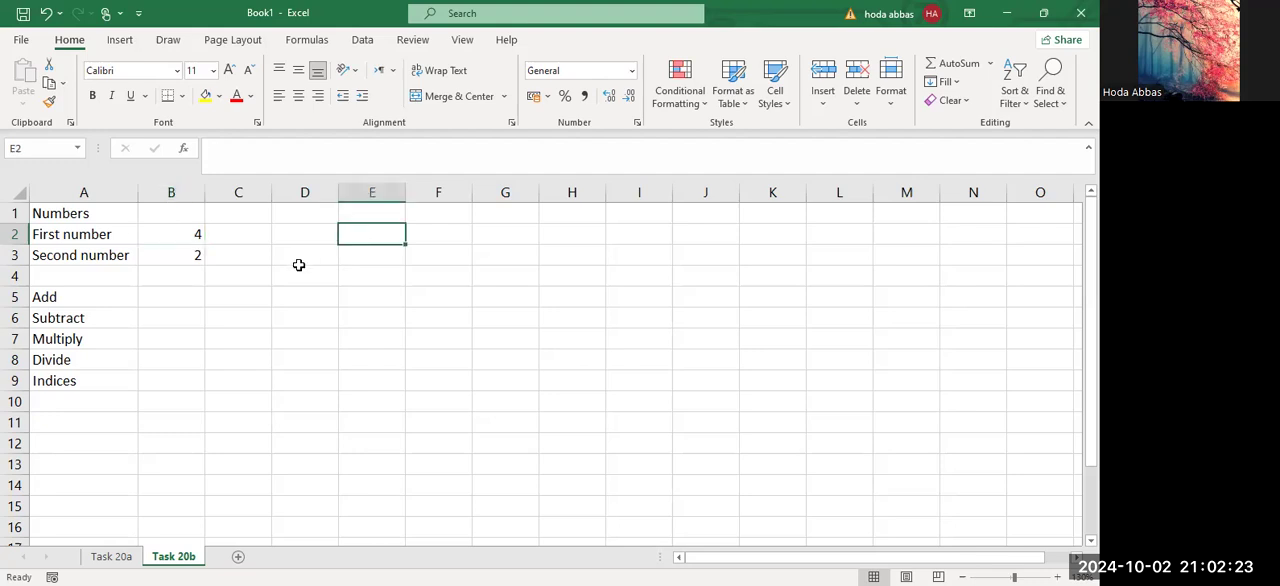
Enter the formula =4+2 in cell D5 to add the two numbers as typed constants, and inspect its formula.
{"action": "left_click", "coordinate": [300, 301]}
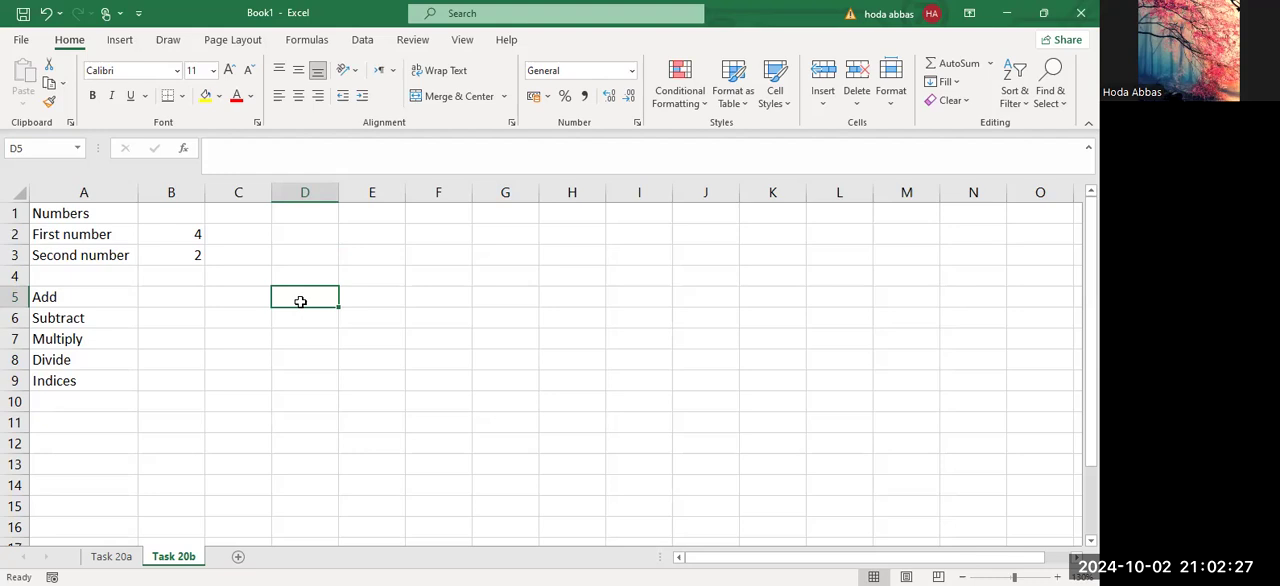
{"action": "type", "text": "="}
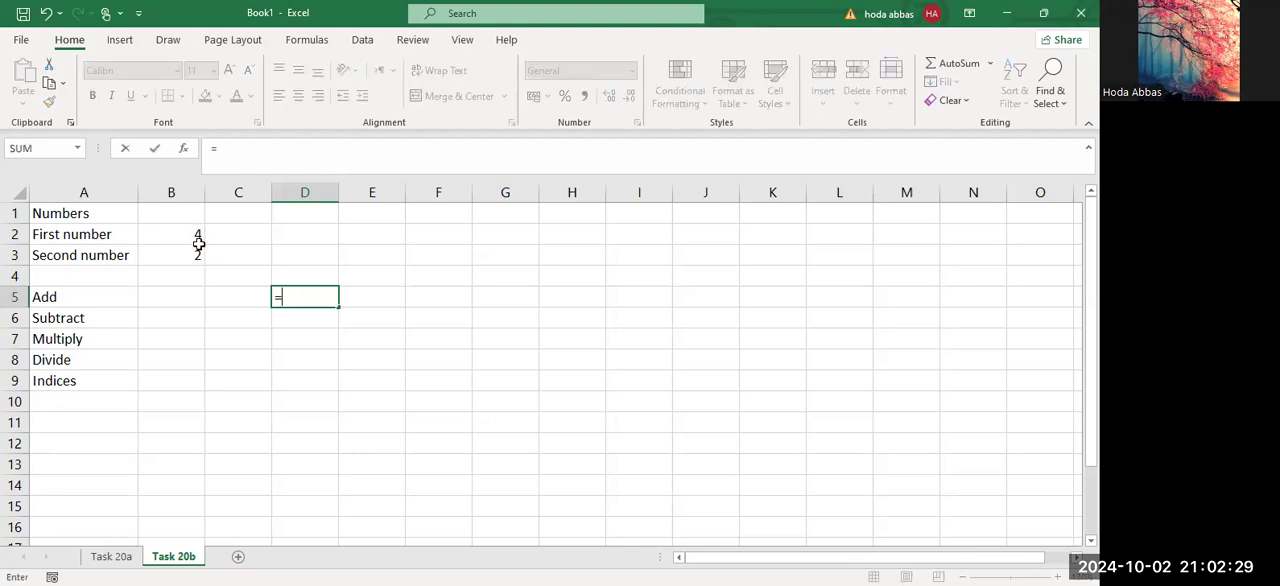
{"action": "type", "text": "4"}
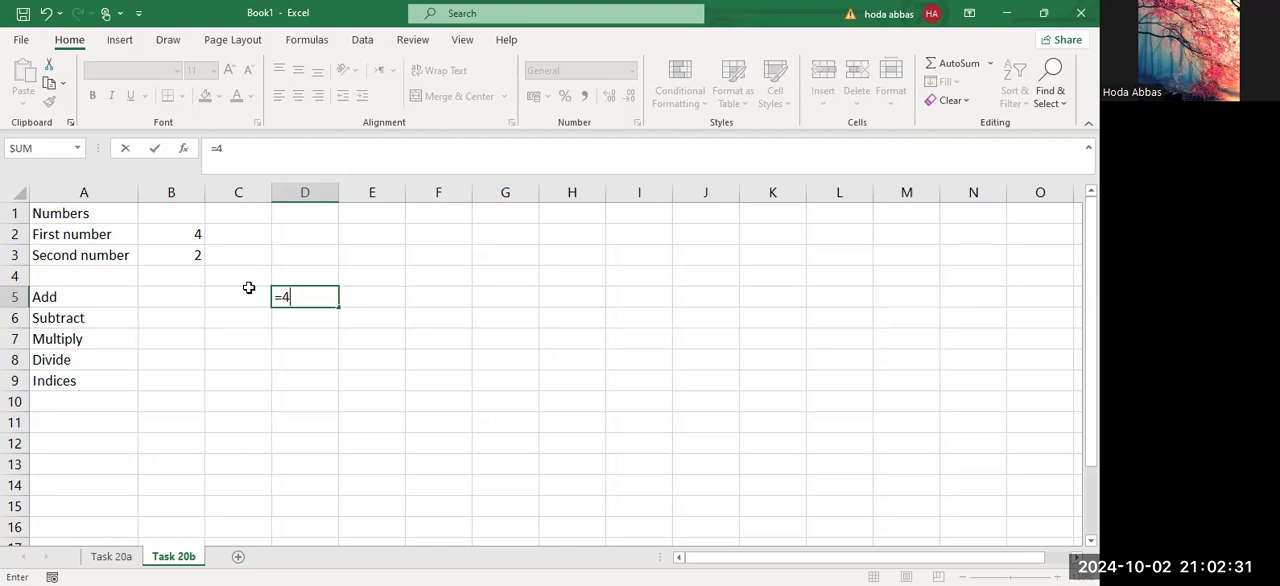
{"action": "type", "text": "+2"}
{"action": "key", "text": "Return"}
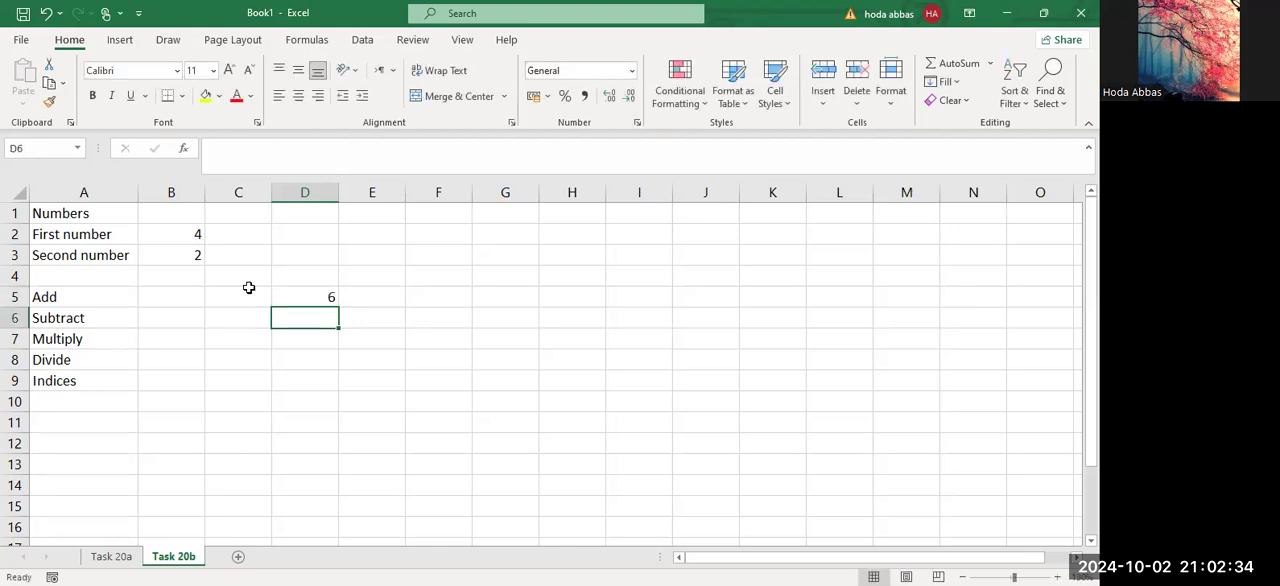
{"action": "left_click", "coordinate": [312, 298]}
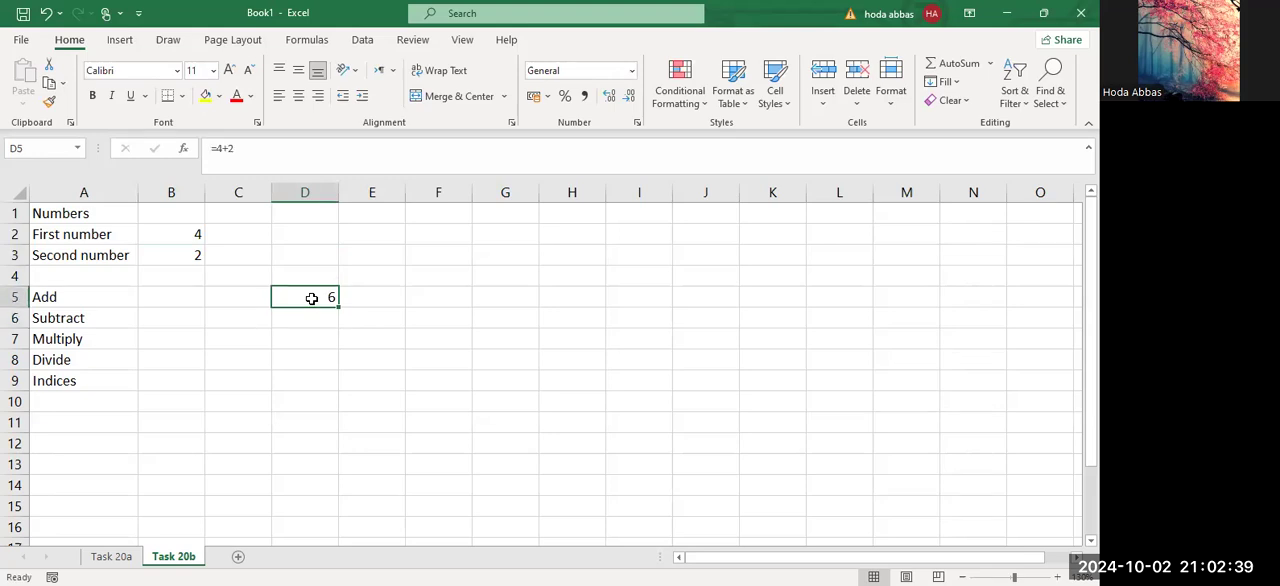
Enter the formula =B2+B3 in cell B5 to add the two numbers by cell reference.
{"action": "left_click", "coordinate": [193, 297]}
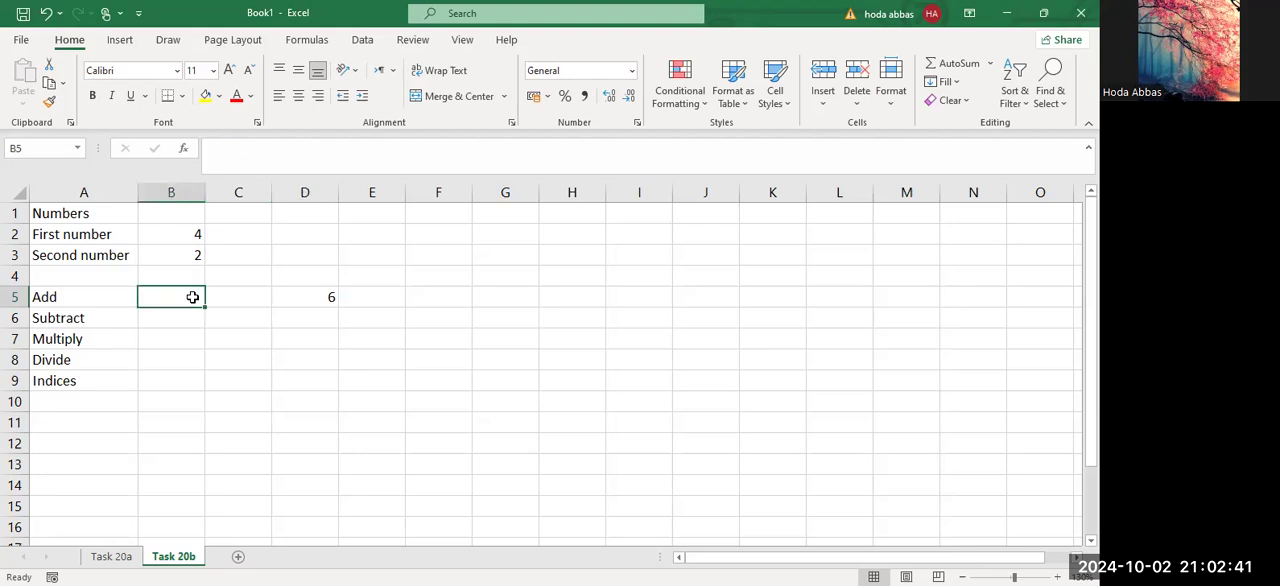
{"action": "type", "text": "="}
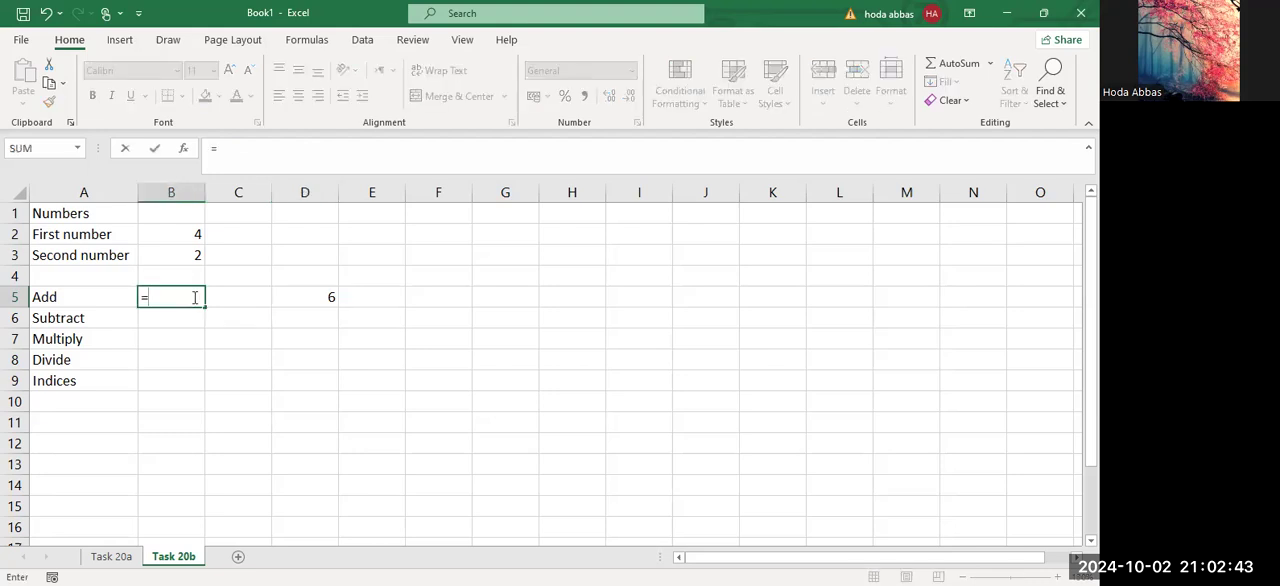
{"action": "left_click", "coordinate": [190, 235]}
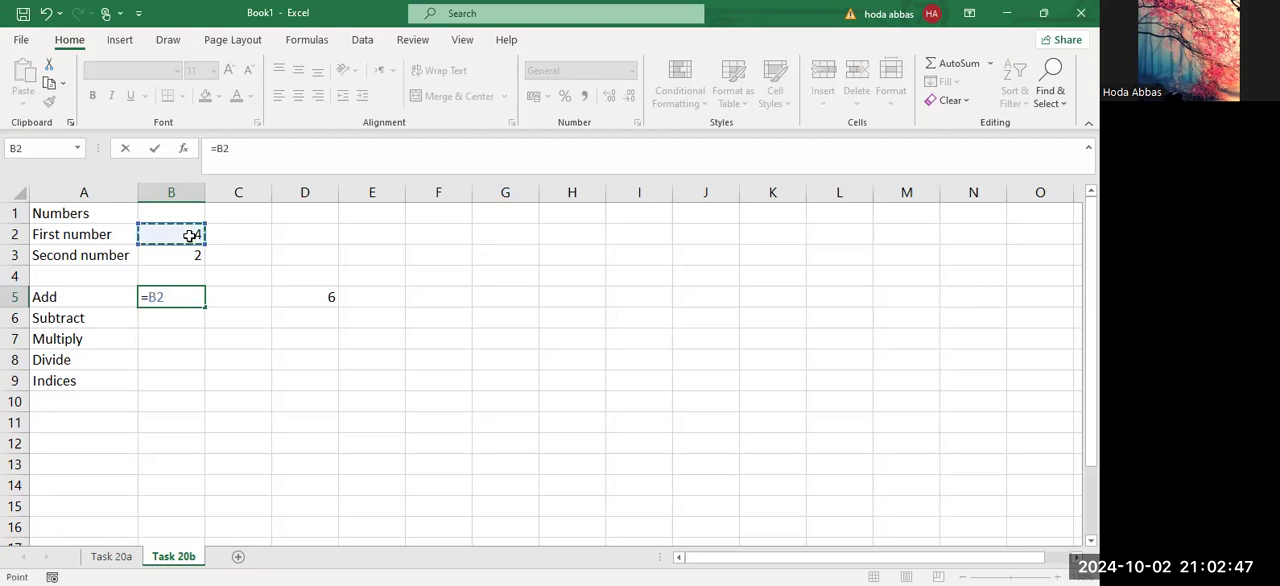
{"action": "type", "text": "+"}
{"action": "left_click", "coordinate": [193, 254]}
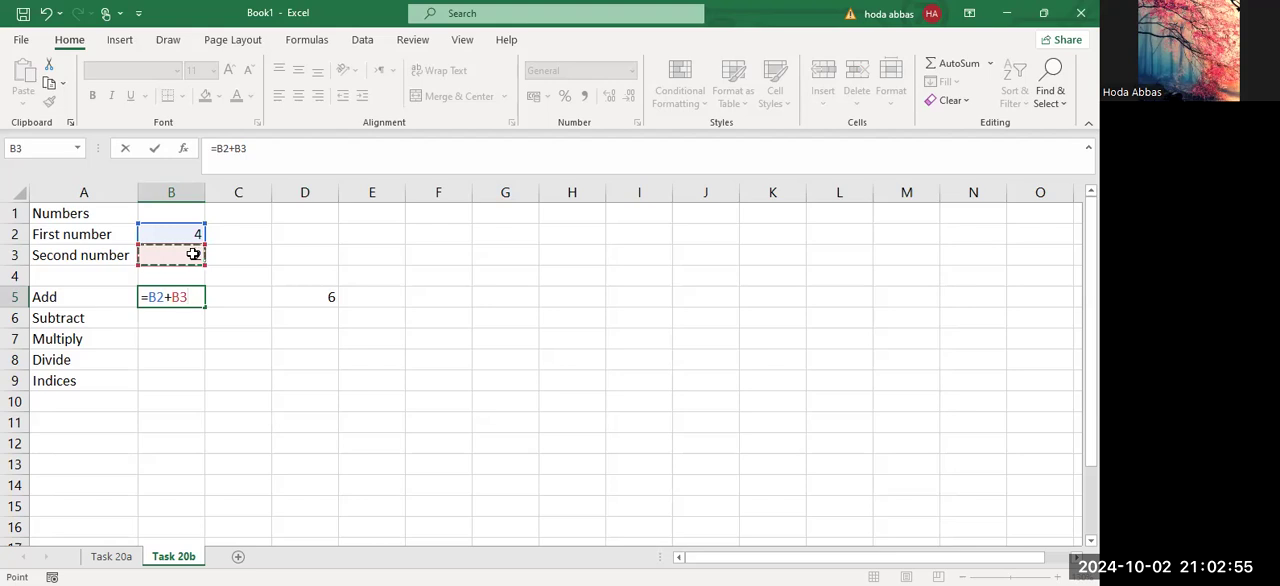
{"action": "key", "text": "Return"}
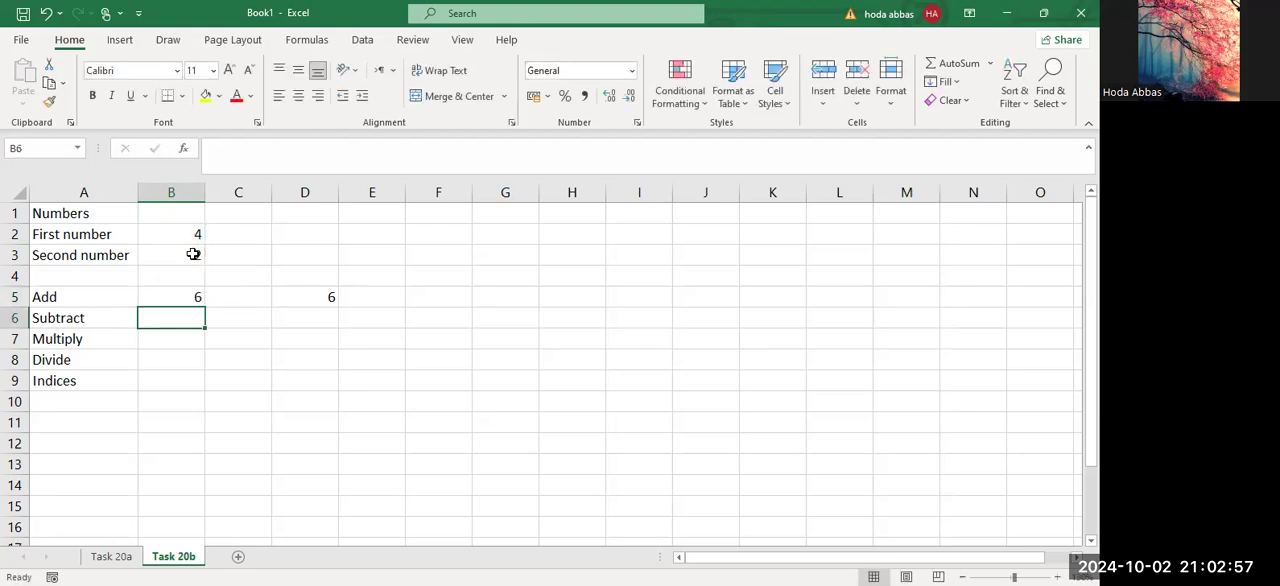
Compare the cell-reference formula in B5 with the typed-constant formula in D5.
{"action": "left_click", "coordinate": [188, 300]}
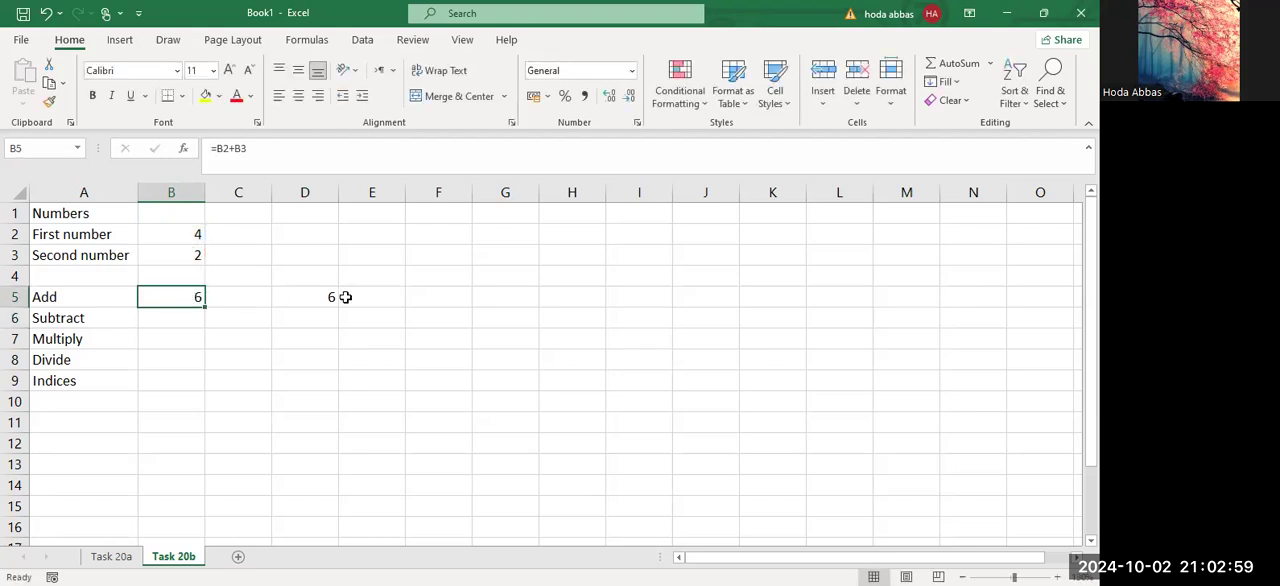
{"action": "left_click", "coordinate": [314, 296]}
{"action": "left_click", "coordinate": [184, 296]}
{"action": "left_click", "coordinate": [305, 300]}
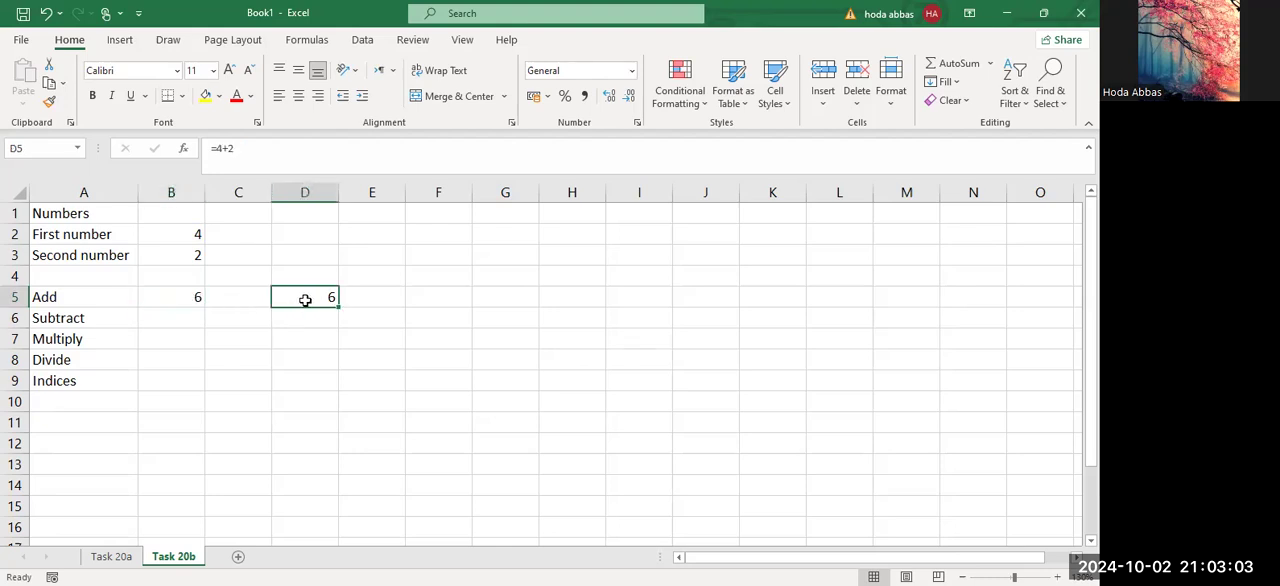
{"action": "left_click_drag", "start_coordinate": [248, 147], "coordinate": [200, 148]}
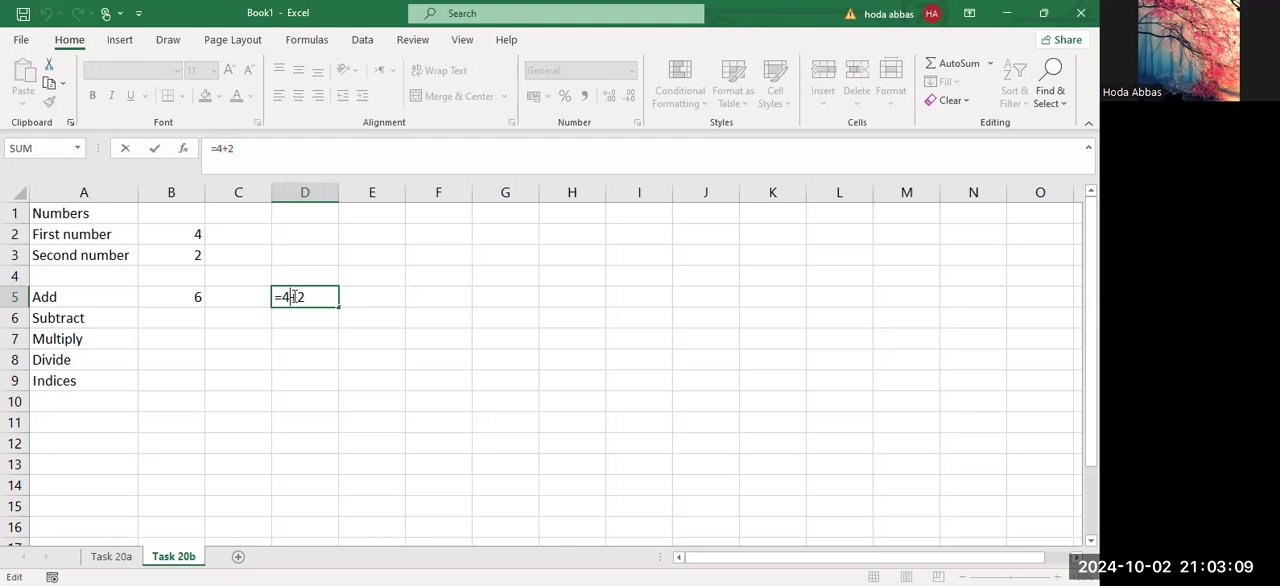
{"action": "left_click", "coordinate": [188, 300]}
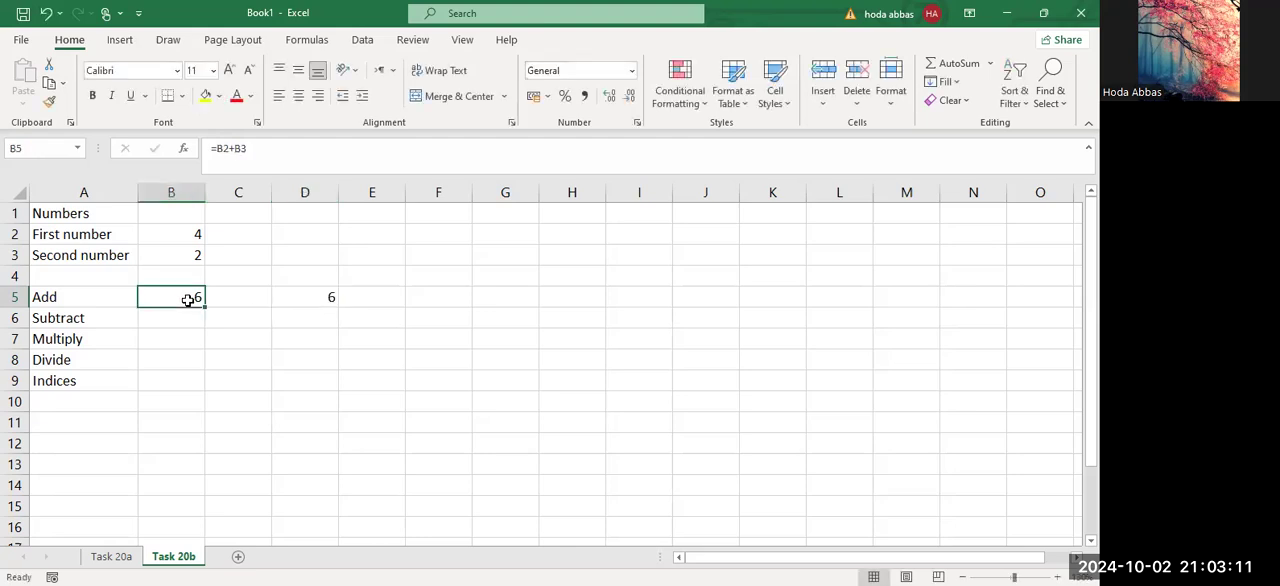
Change the first number in cell B2 to 40 and check the Add result in B5.
{"action": "left_click", "coordinate": [195, 234]}
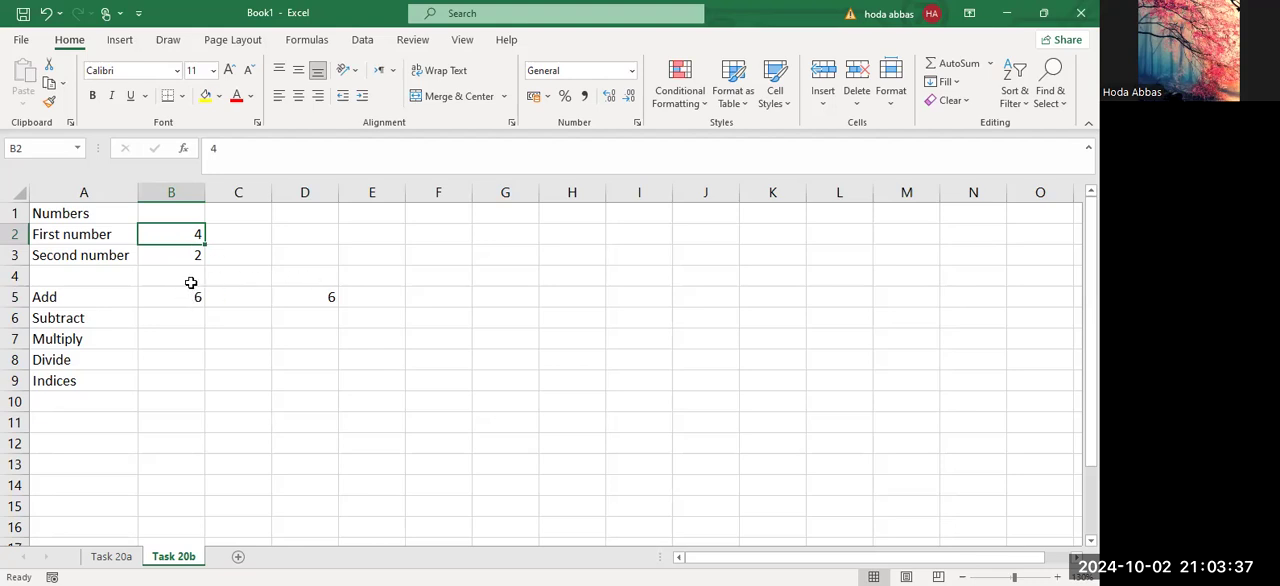
{"action": "type", "text": "40"}
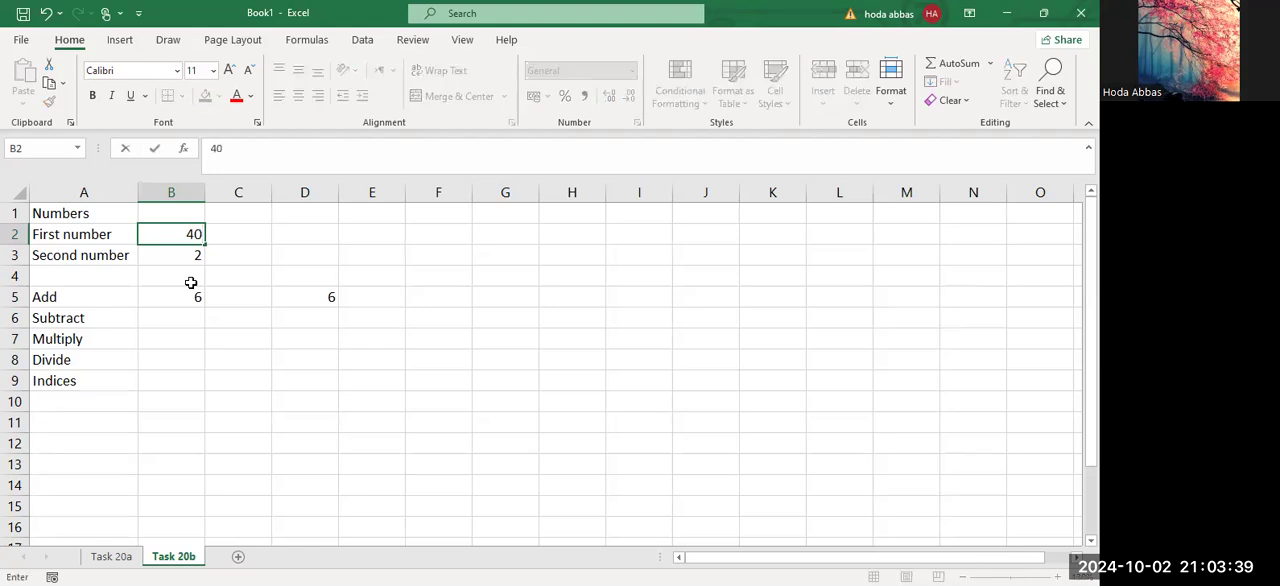
{"action": "key", "text": "Return"}
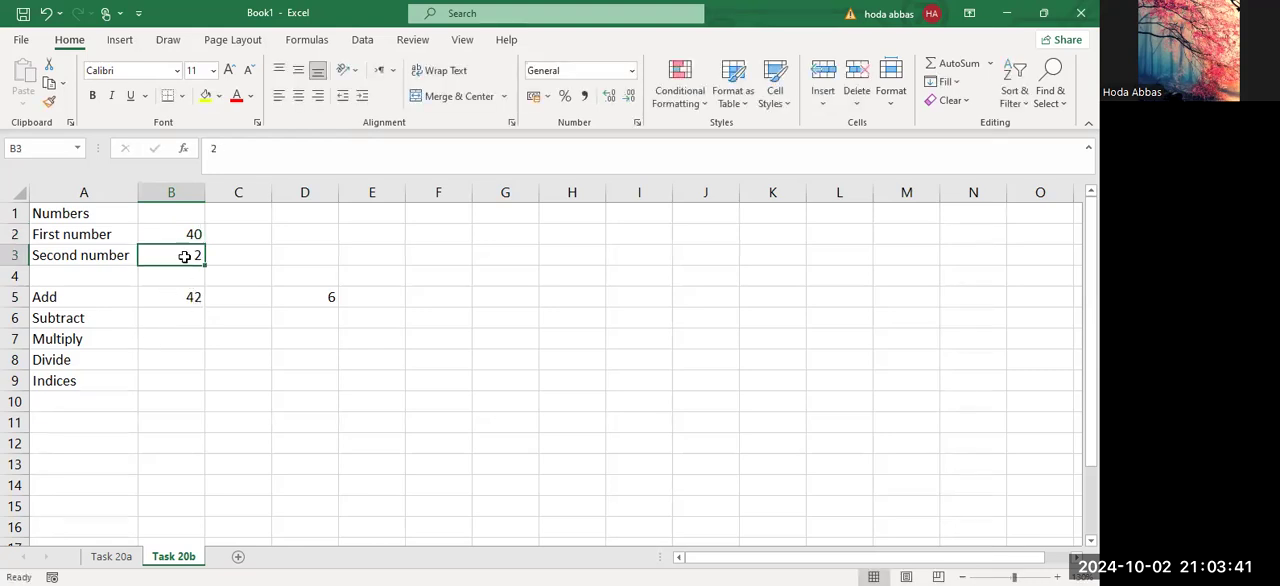
{"action": "left_click", "coordinate": [184, 296]}
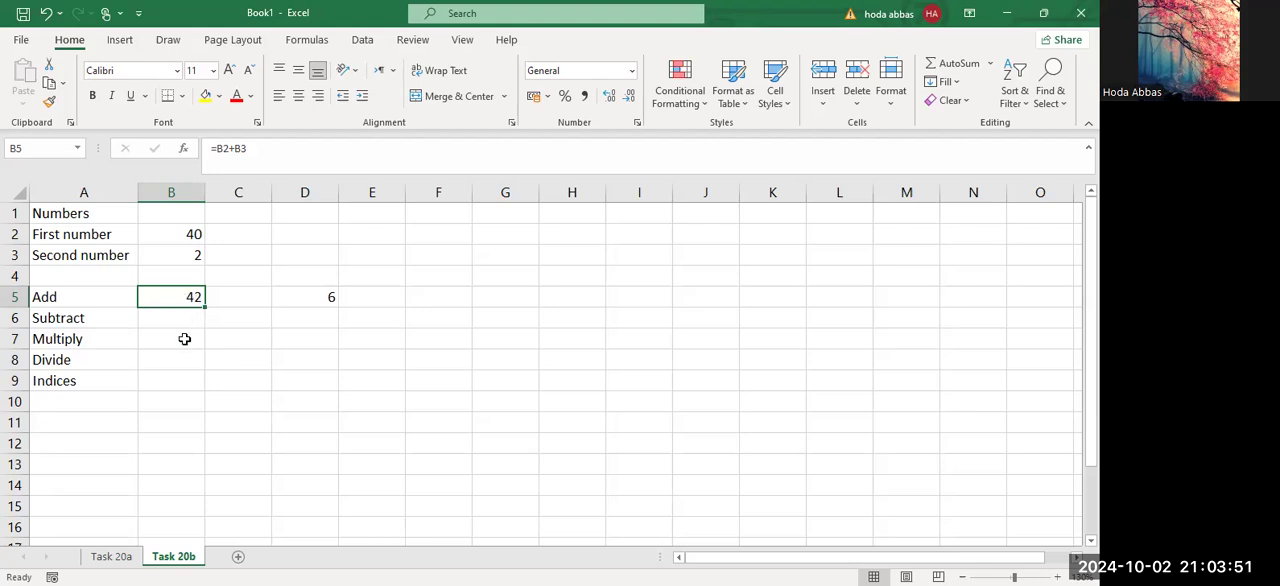
{"action": "left_click", "coordinate": [185, 339]}
{"action": "type", "text": "="}
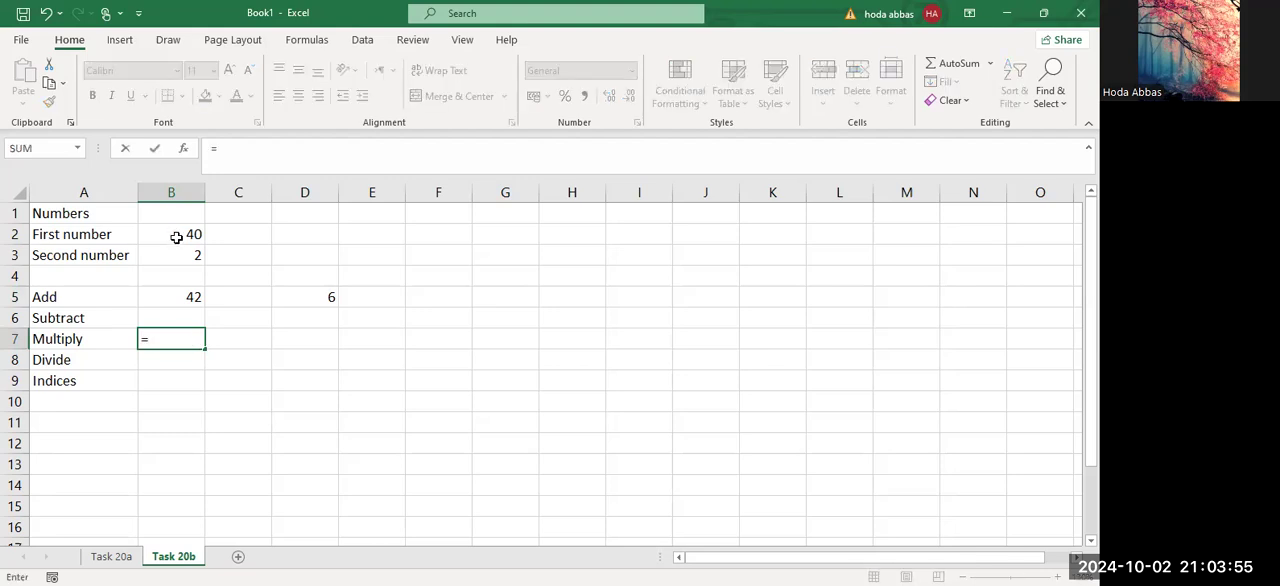
{"action": "left_click", "coordinate": [176, 237]}
{"action": "type", "text": "*"}
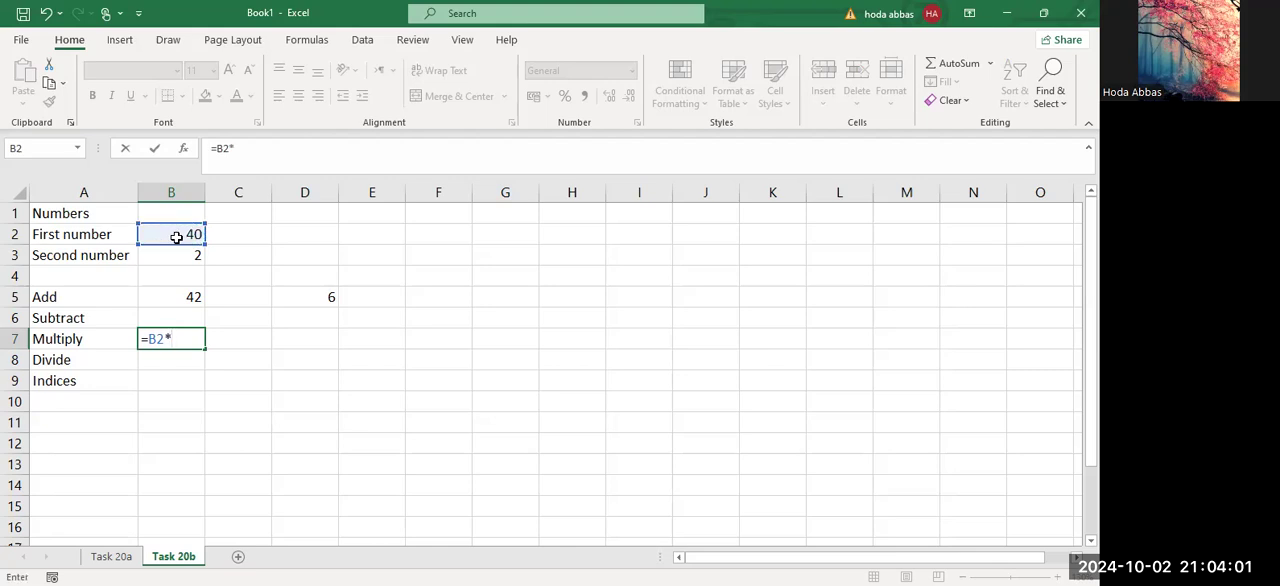
{"action": "key", "text": "Escape"}
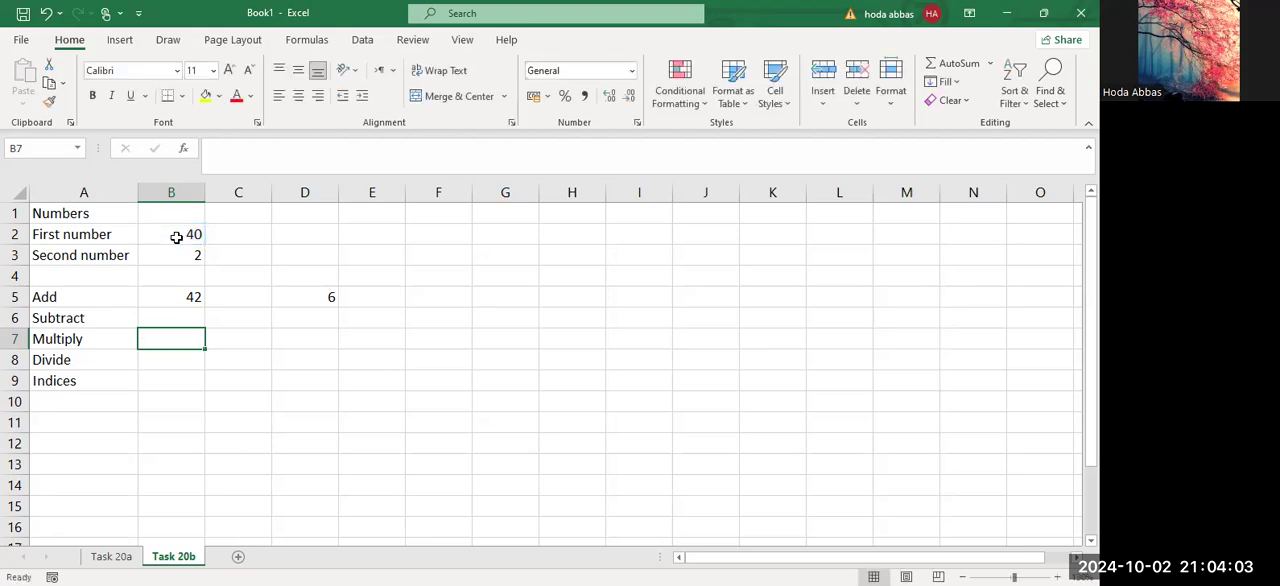
Set the first number in B2 back to 4 and enter the formula =B2*B3 in cell B7 for Multiply.
{"action": "left_click", "coordinate": [176, 237]}
{"action": "type", "text": "4"}
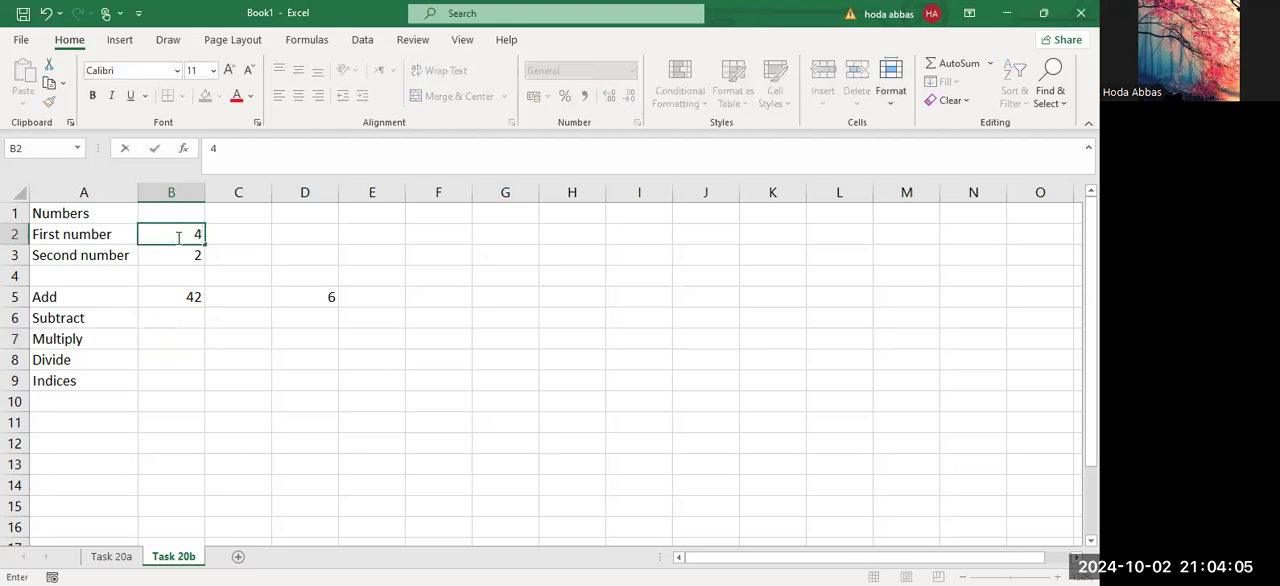
{"action": "left_click", "coordinate": [186, 337]}
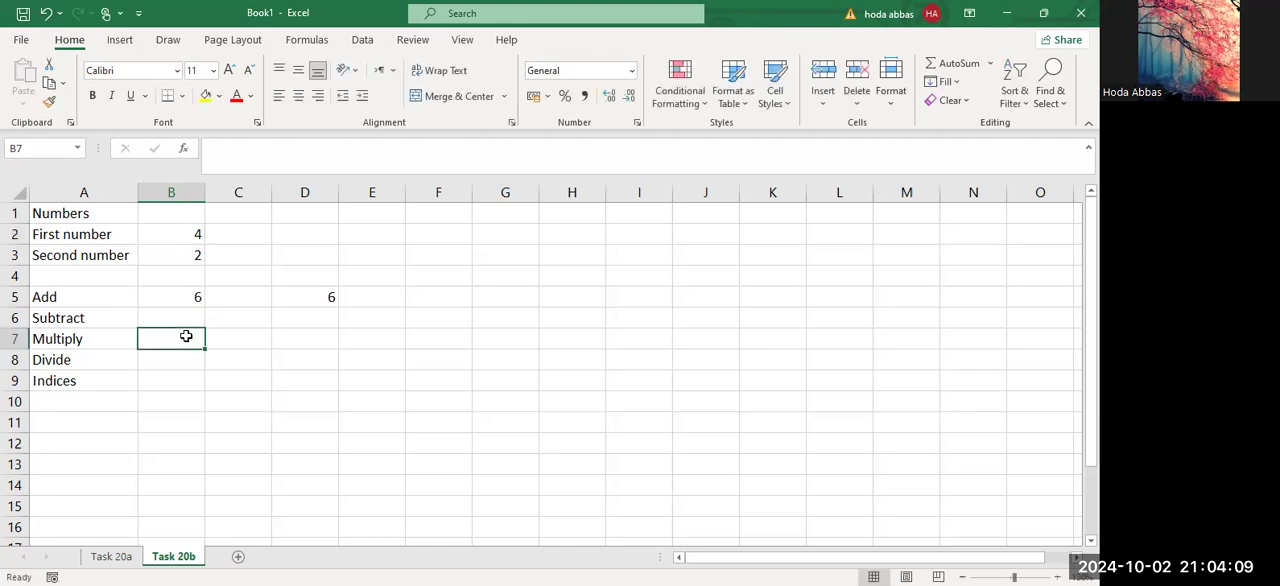
{"action": "type", "text": "="}
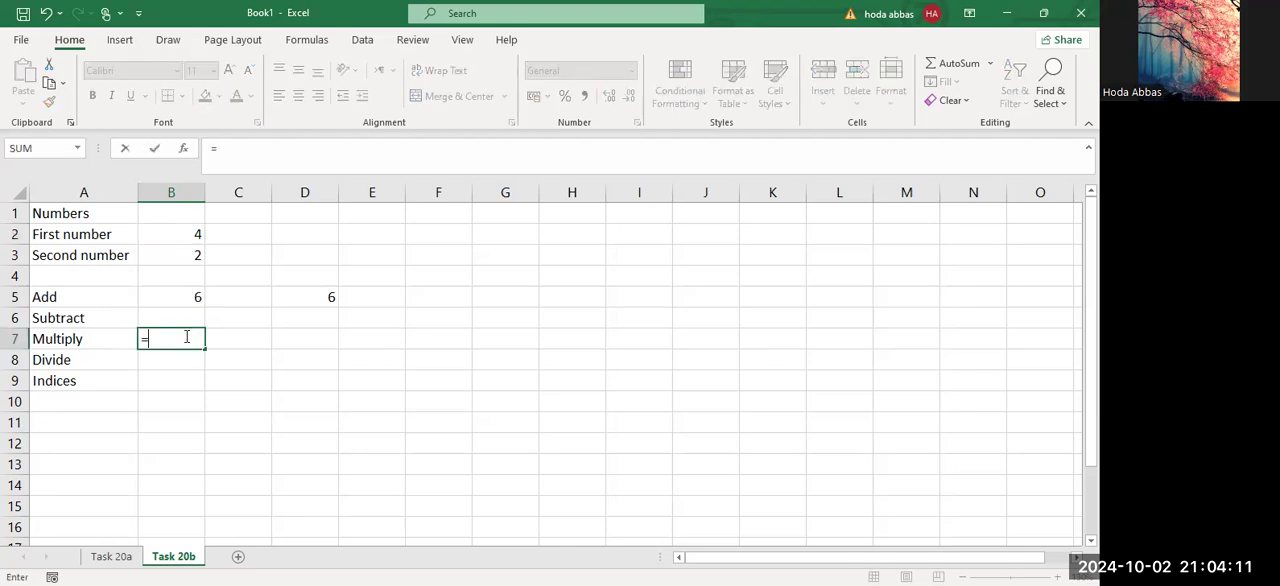
{"action": "left_click", "coordinate": [172, 234]}
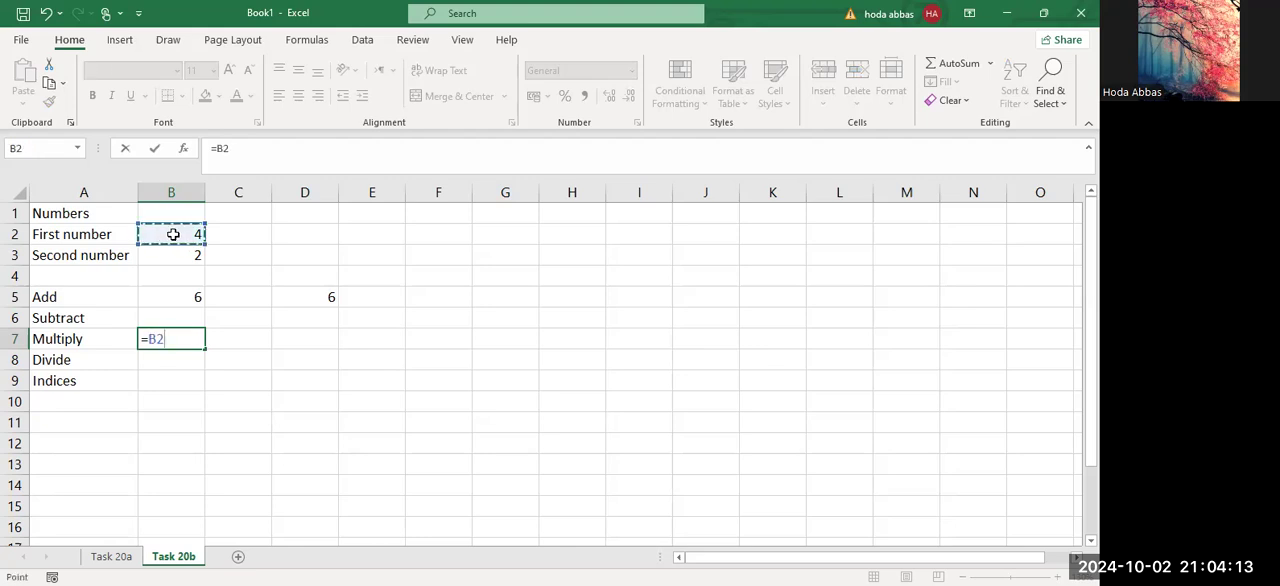
{"action": "type", "text": "*"}
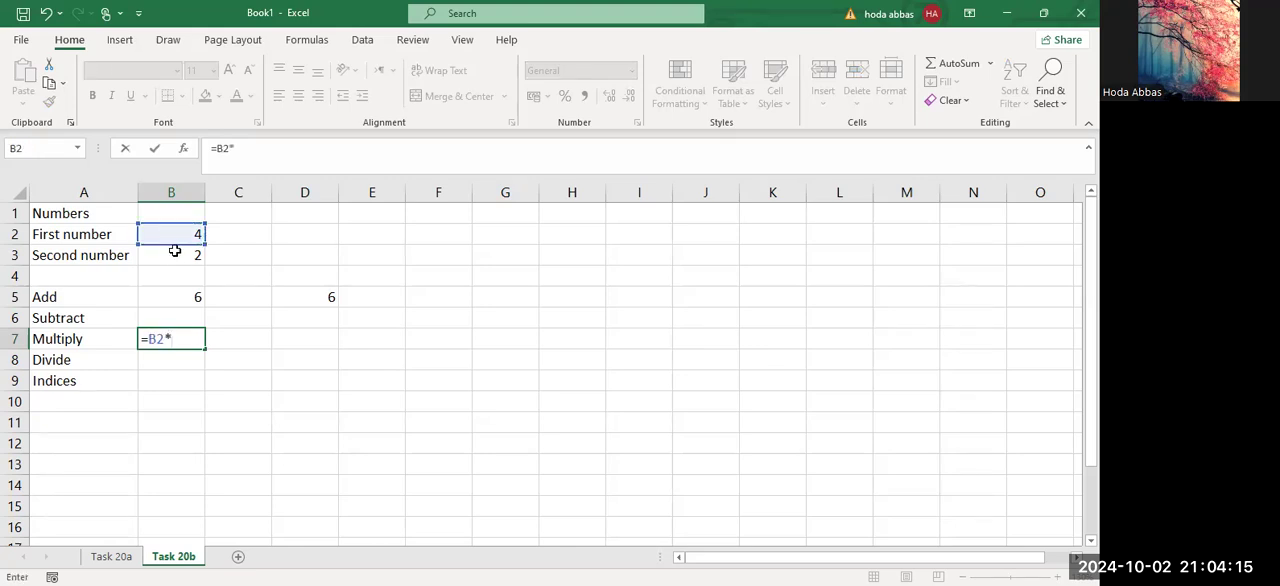
{"action": "left_click", "coordinate": [175, 252]}
{"action": "key", "text": "Return"}
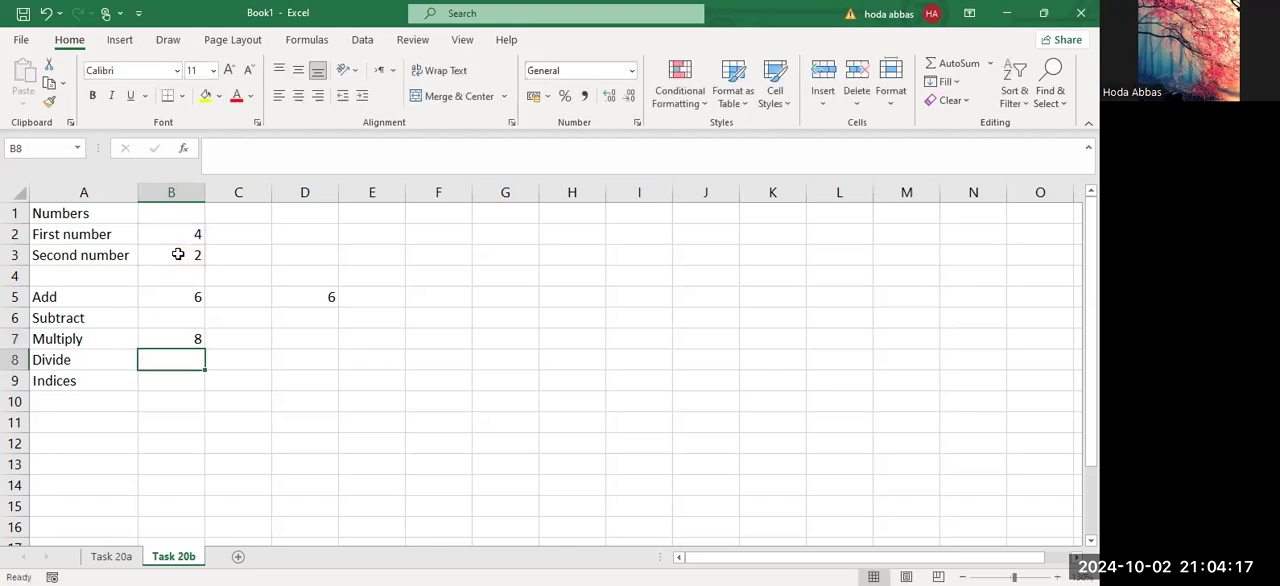
Change the first number in B2 to 40 to test the formulas, and clear the constant formula from cell D5.
{"action": "left_click", "coordinate": [180, 234]}
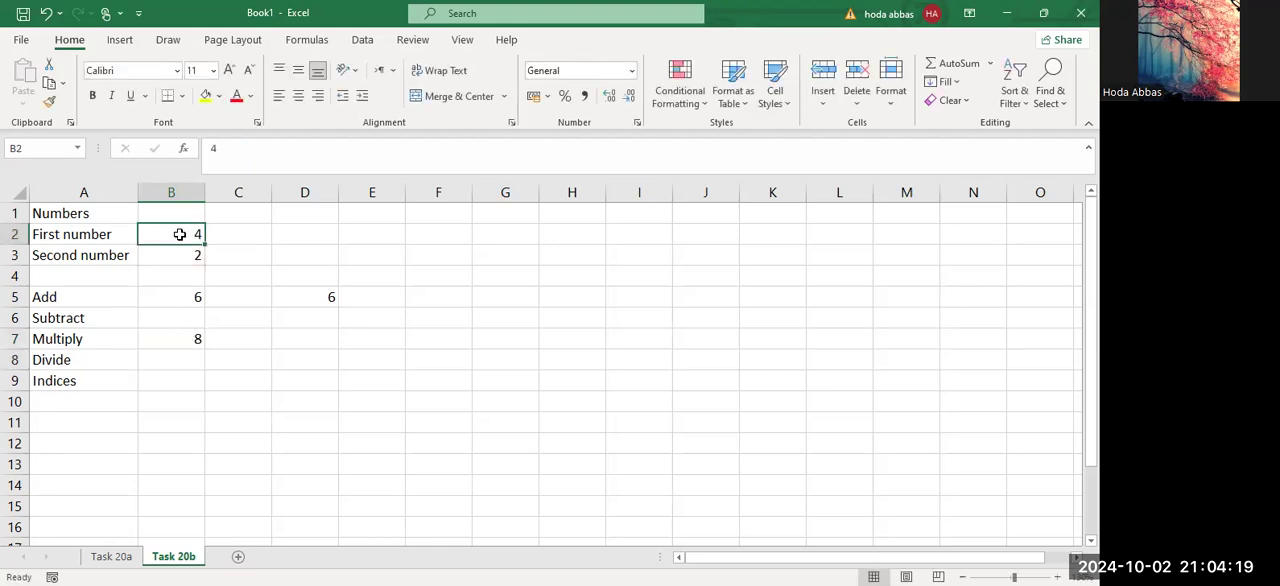
{"action": "type", "text": "40"}
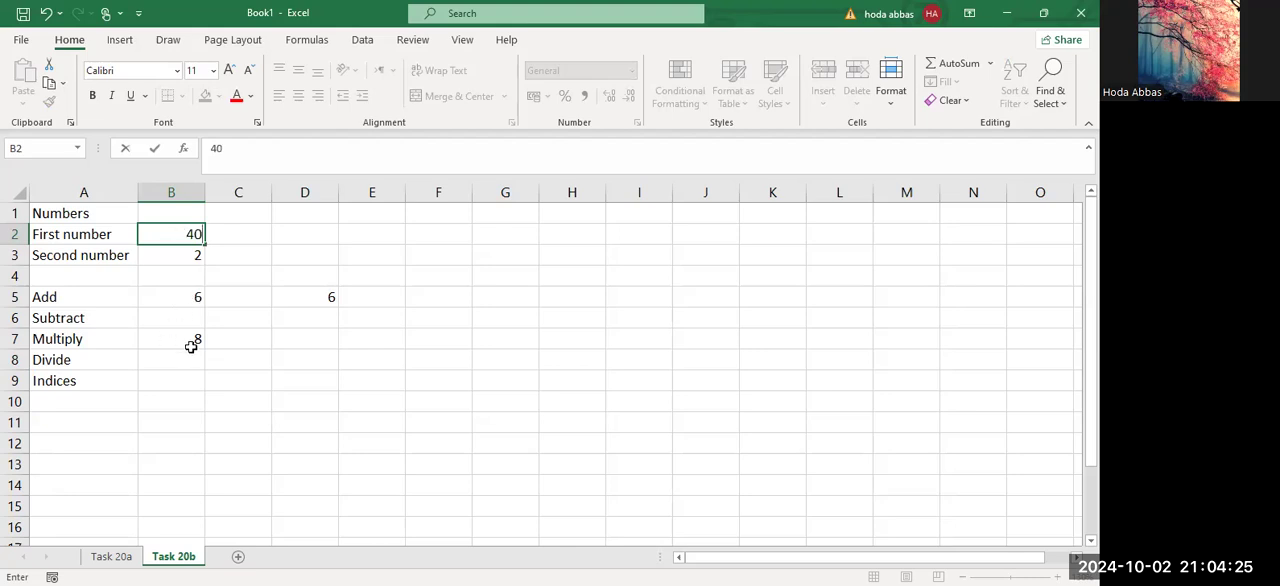
{"action": "key", "text": "Return"}
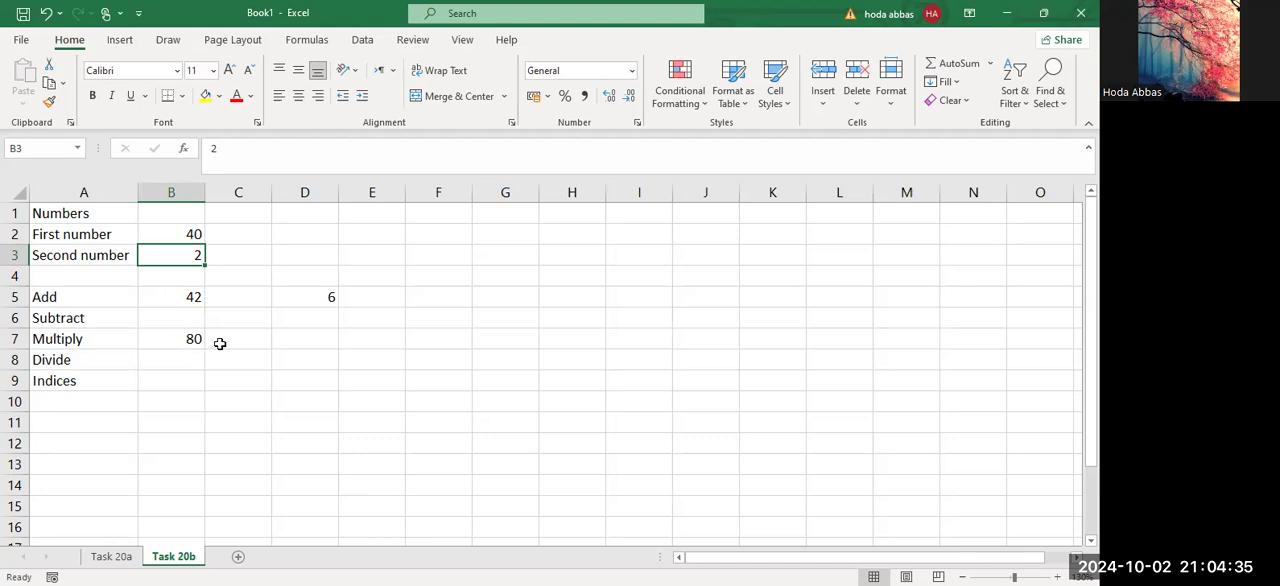
{"action": "left_click", "coordinate": [327, 296]}
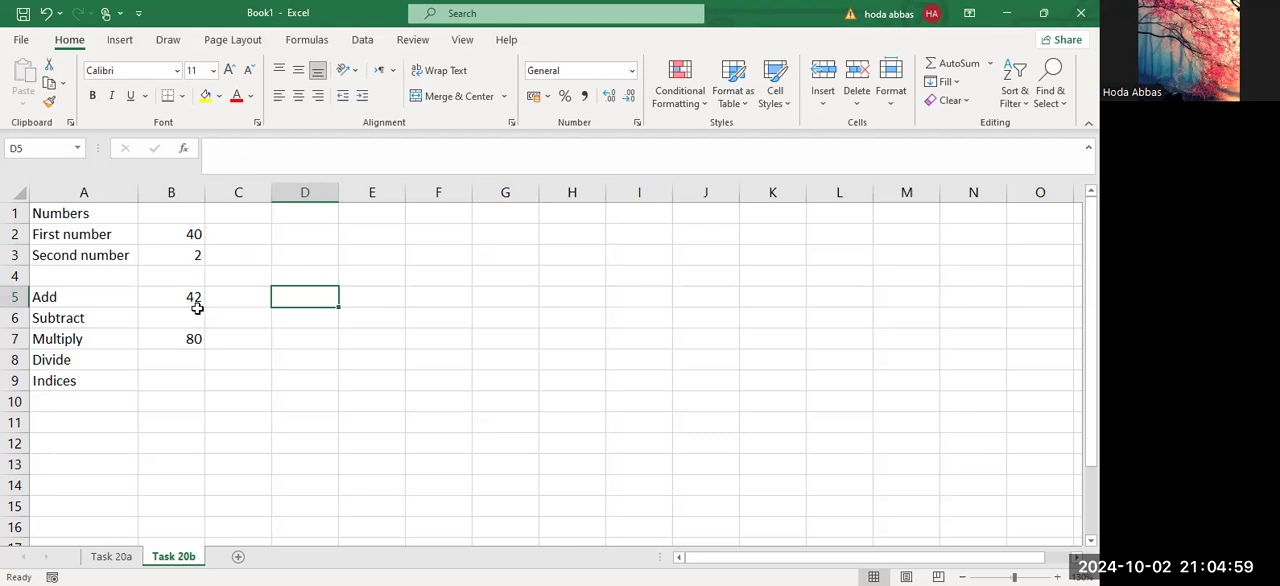
Undo all the trial formulas and changes to the first number, including the =4+2 formula in cell D5.
{"action": "left_click", "coordinate": [184, 316]}
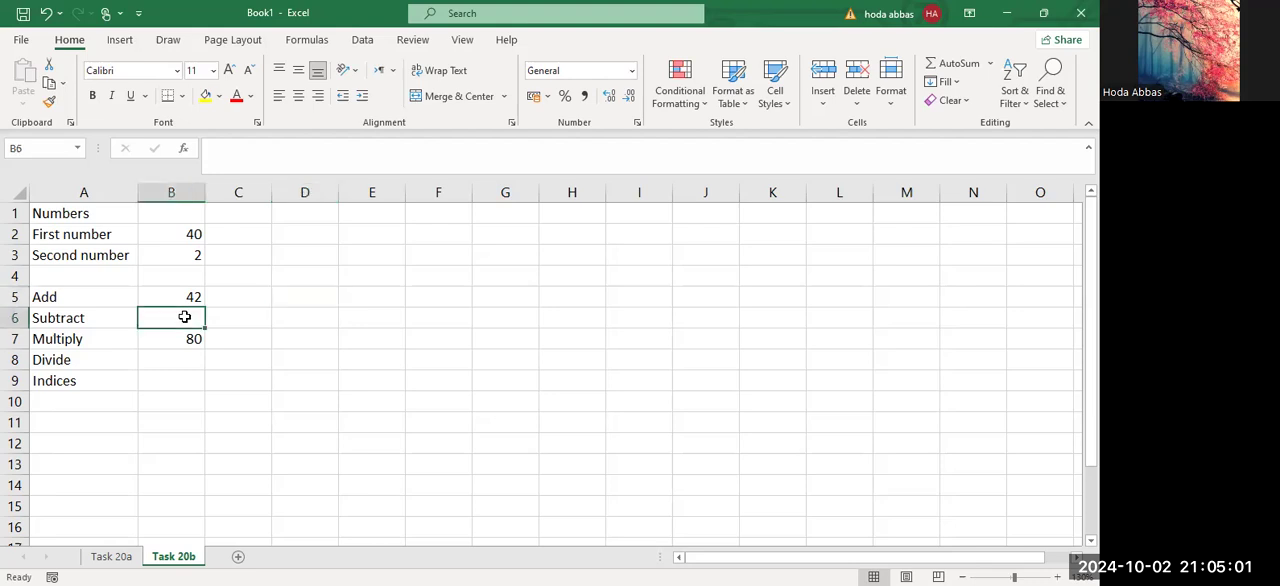
{"action": "key", "text": "ctrl+z"}
{"action": "key", "text": "ctrl+z"}
{"action": "key", "text": "ctrl+z"}
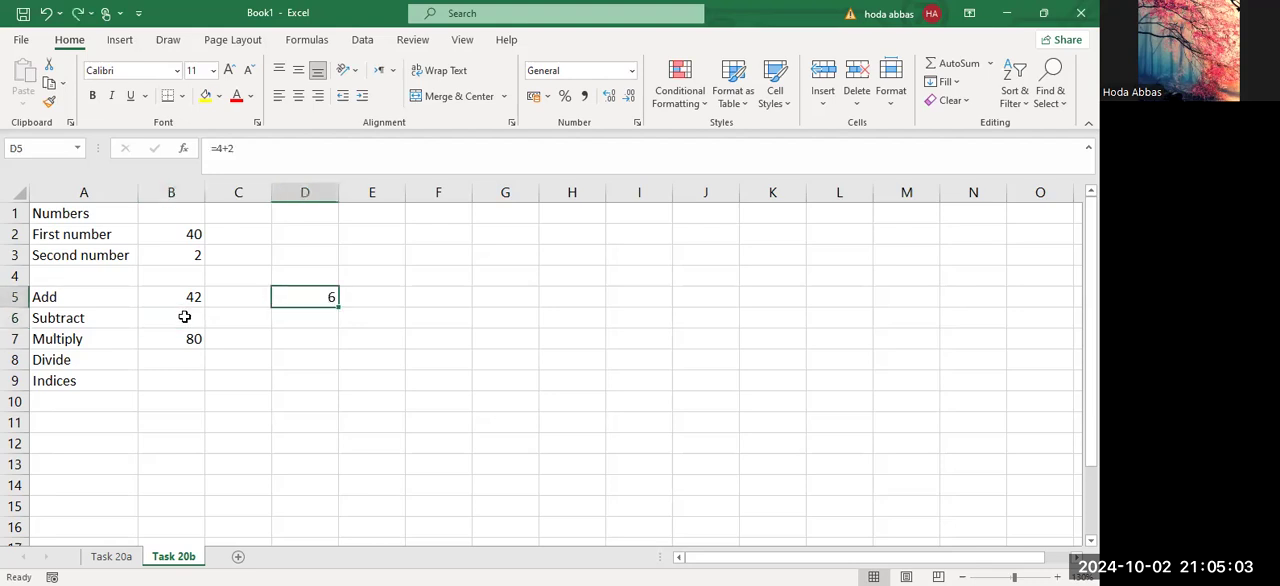
{"action": "key", "text": "ctrl+y"}
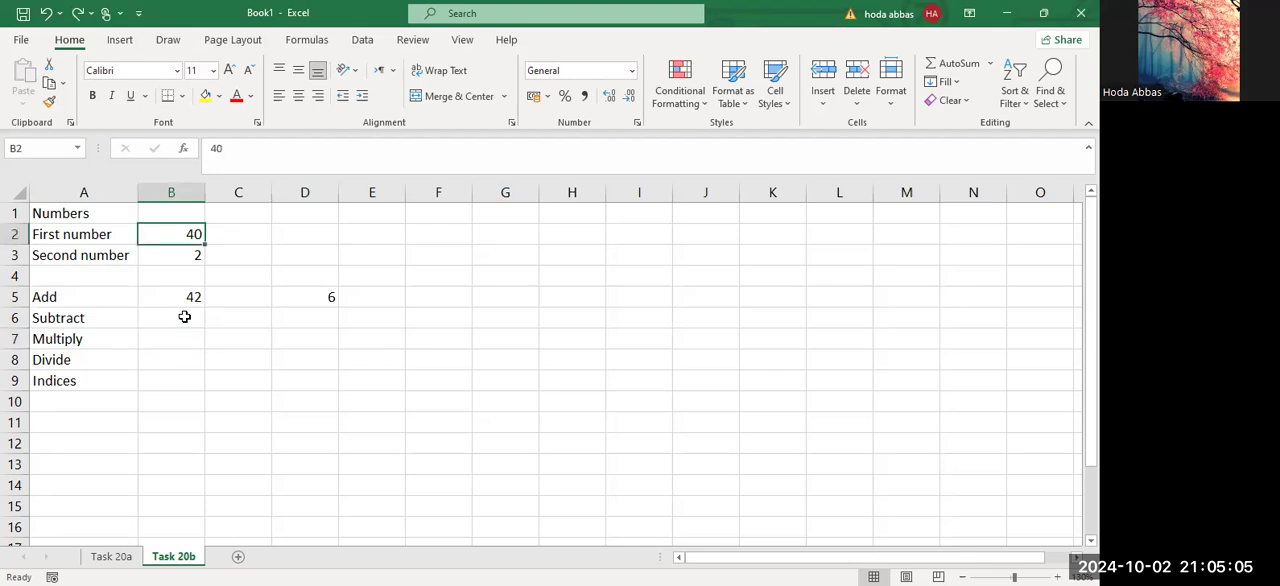
{"action": "key", "text": "ctrl+z"}
{"action": "key", "text": "ctrl+z"}
{"action": "key", "text": "ctrl+z"}
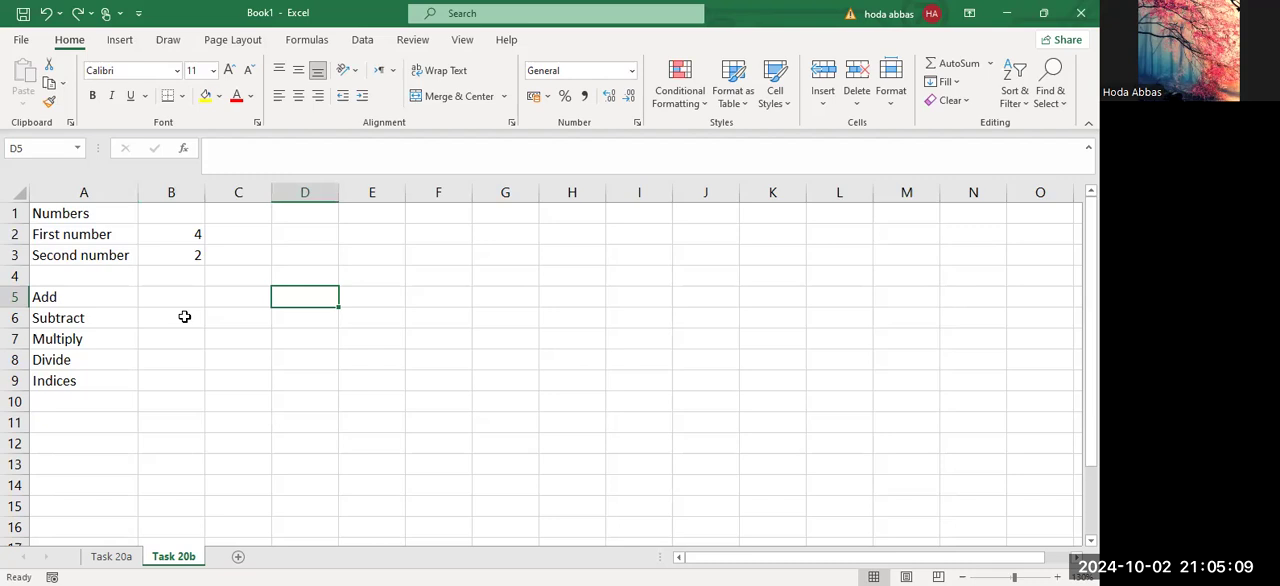
Enter the formula =B2+B3 in cell B5 for the Add row.
{"action": "left_click", "coordinate": [184, 297]}
{"action": "type", "text": "="}
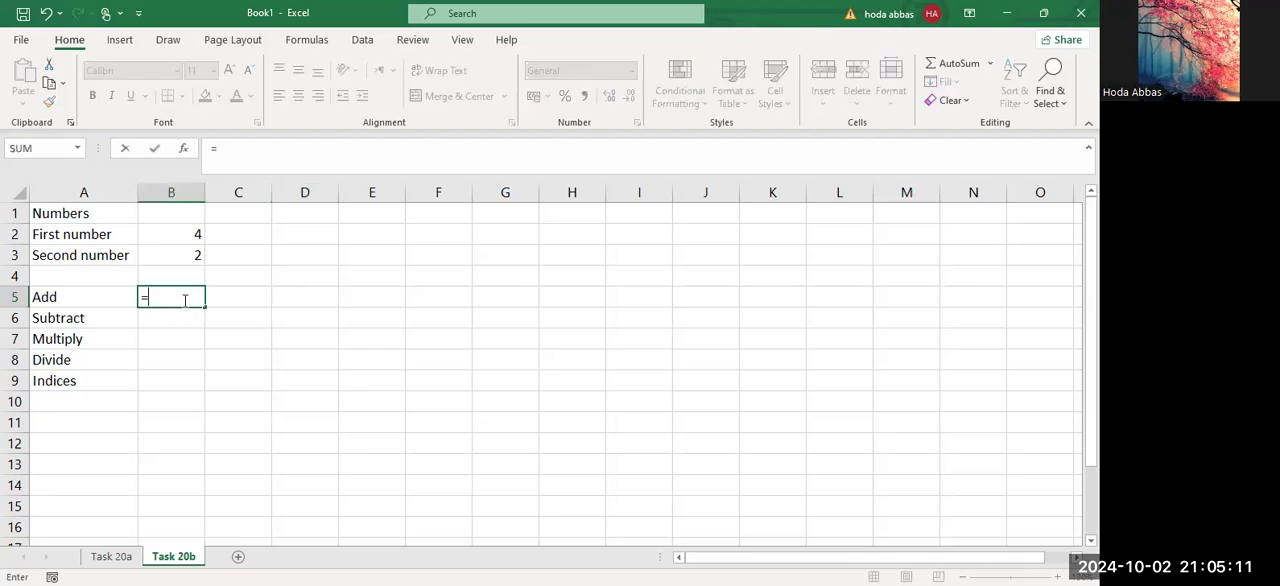
{"action": "left_click", "coordinate": [184, 231]}
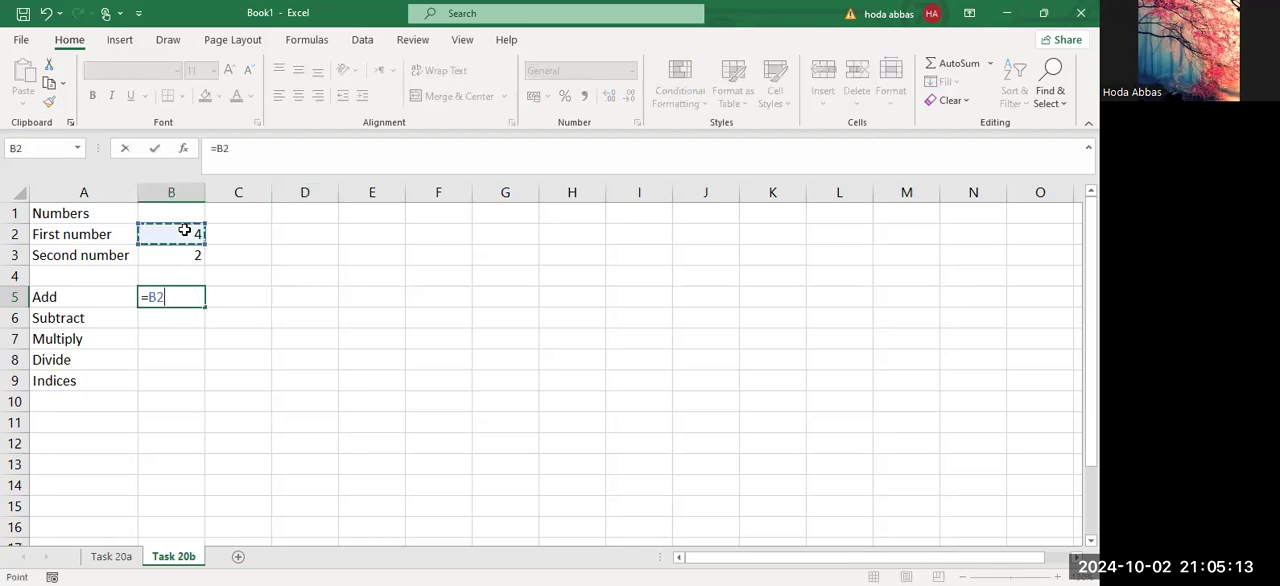
{"action": "type", "text": "+"}
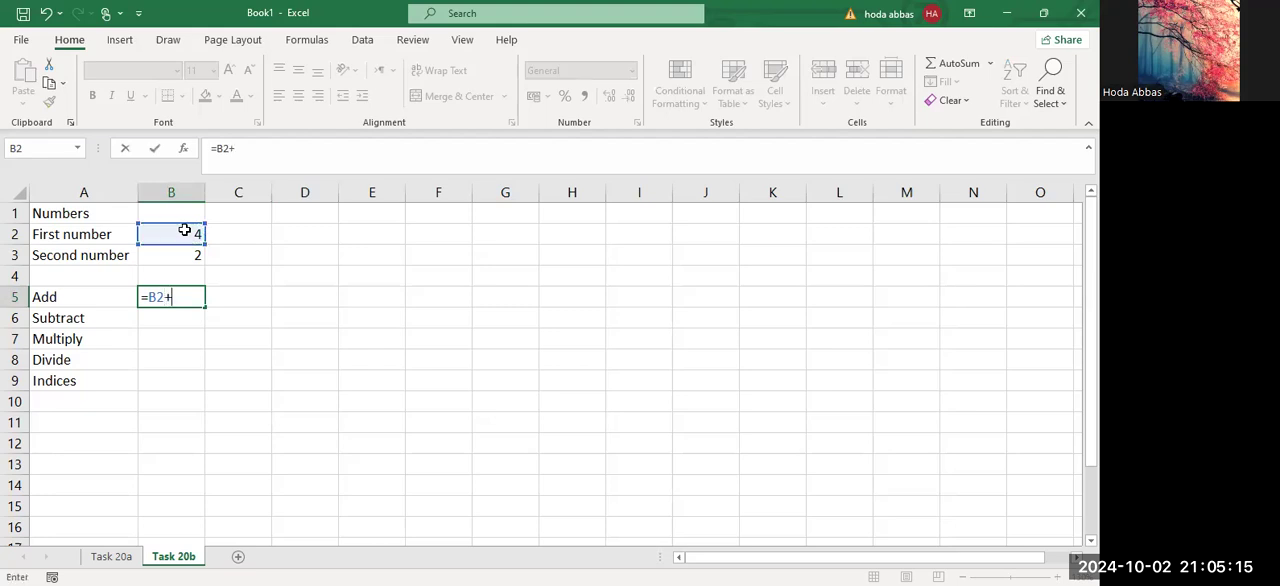
{"action": "left_click", "coordinate": [186, 263]}
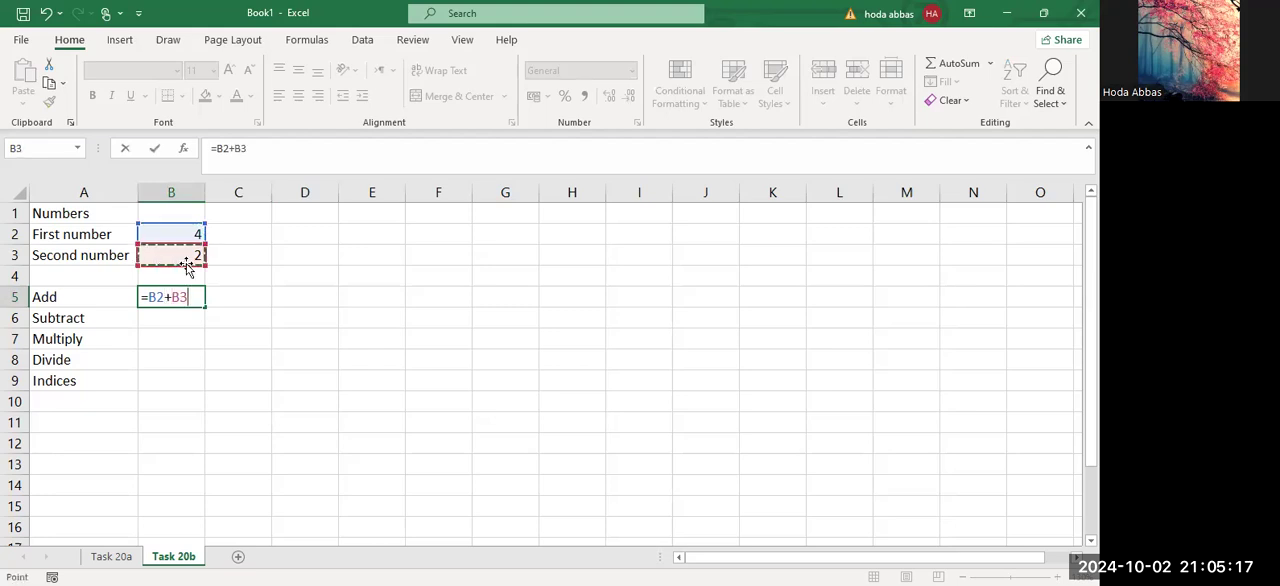
{"action": "key", "text": "Return"}
Enter the formula =B2-B3 in cell B6 for the Subtract row.
{"action": "type", "text": "="}
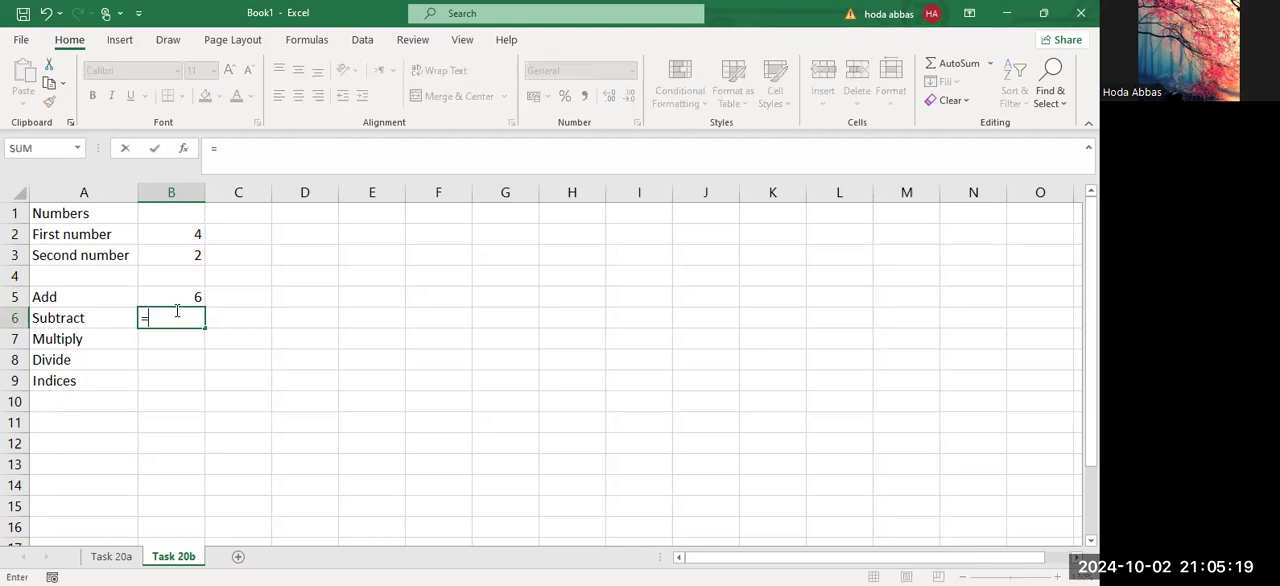
{"action": "left_click", "coordinate": [178, 234]}
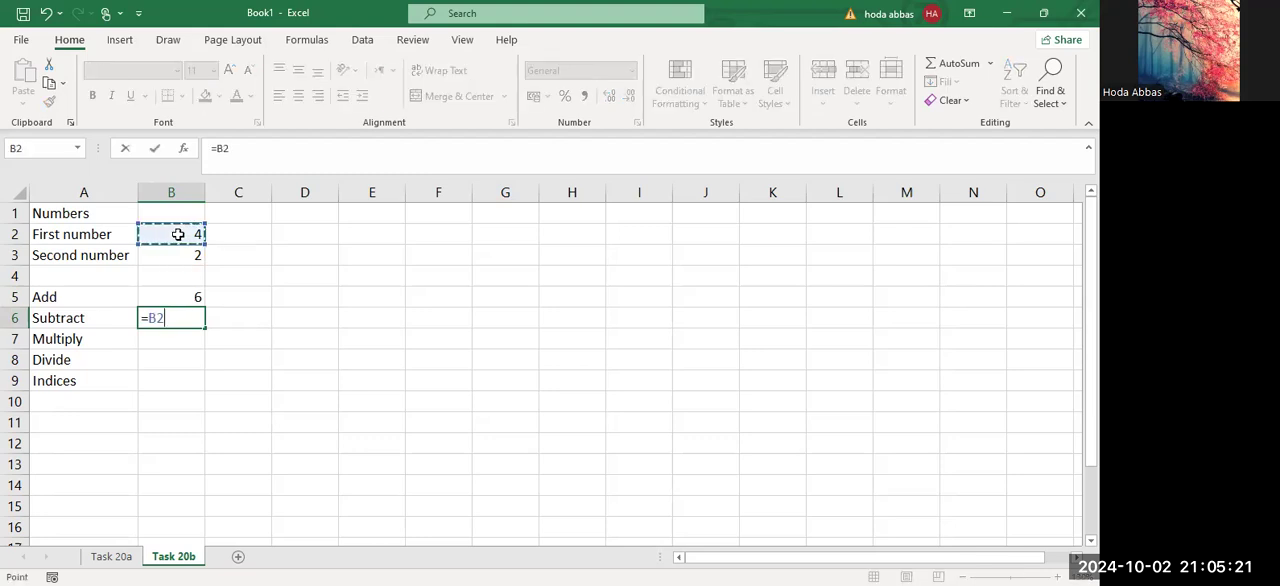
{"action": "type", "text": "-"}
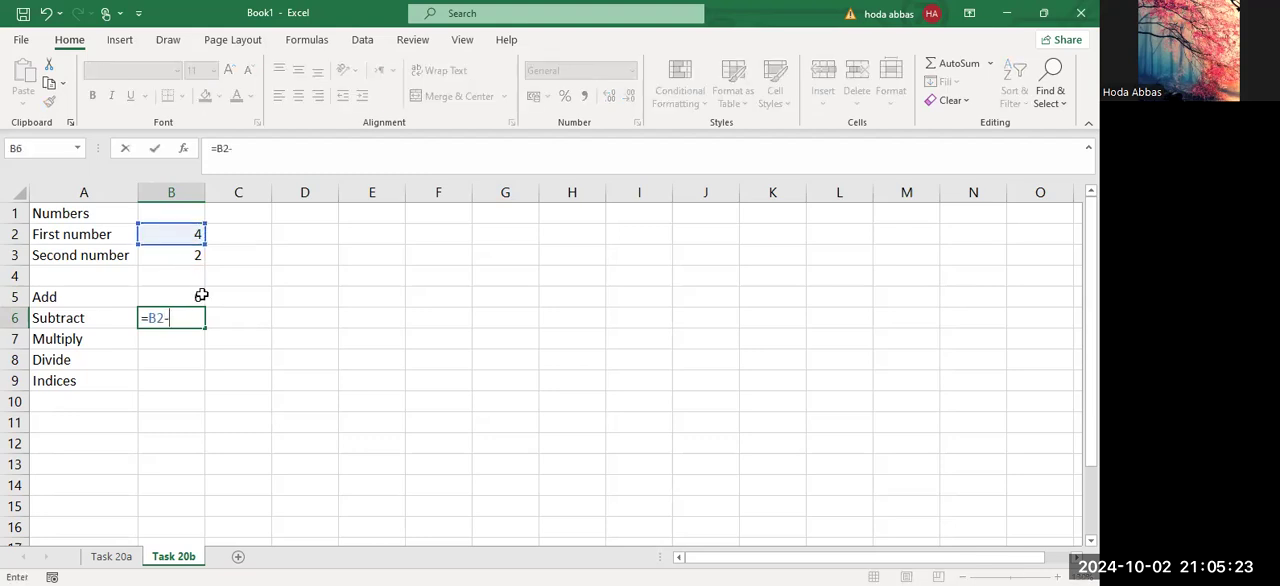
{"action": "left_click", "coordinate": [192, 253]}
{"action": "key", "text": "Return"}
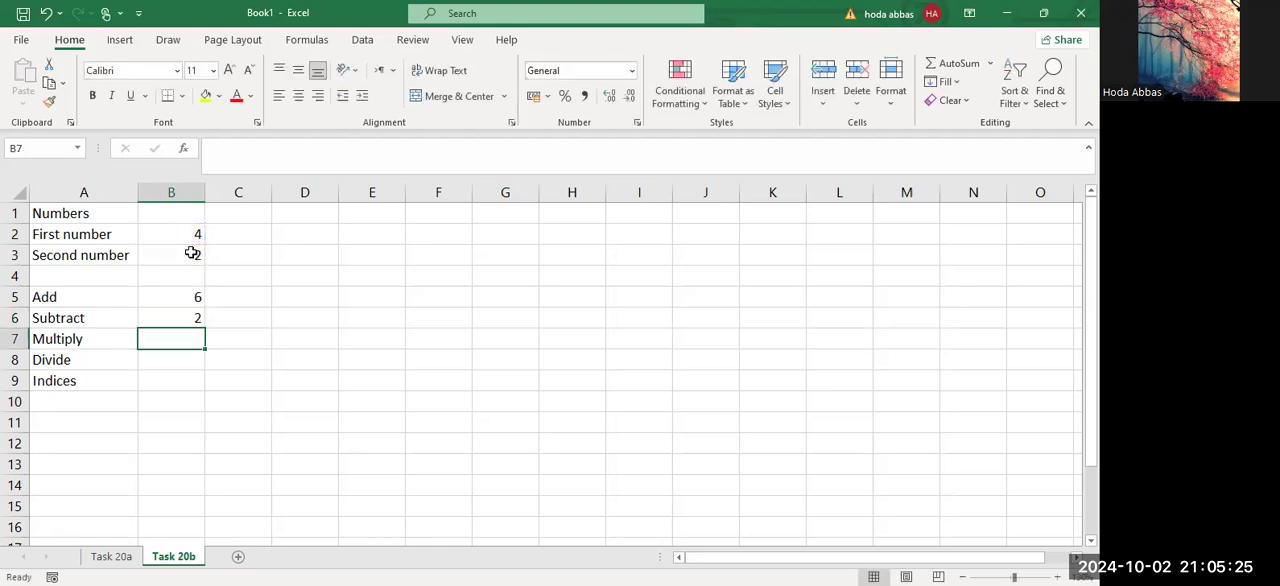
Enter the formula =B2*B3 in cell B7 for the Multiply row.
{"action": "type", "text": "="}
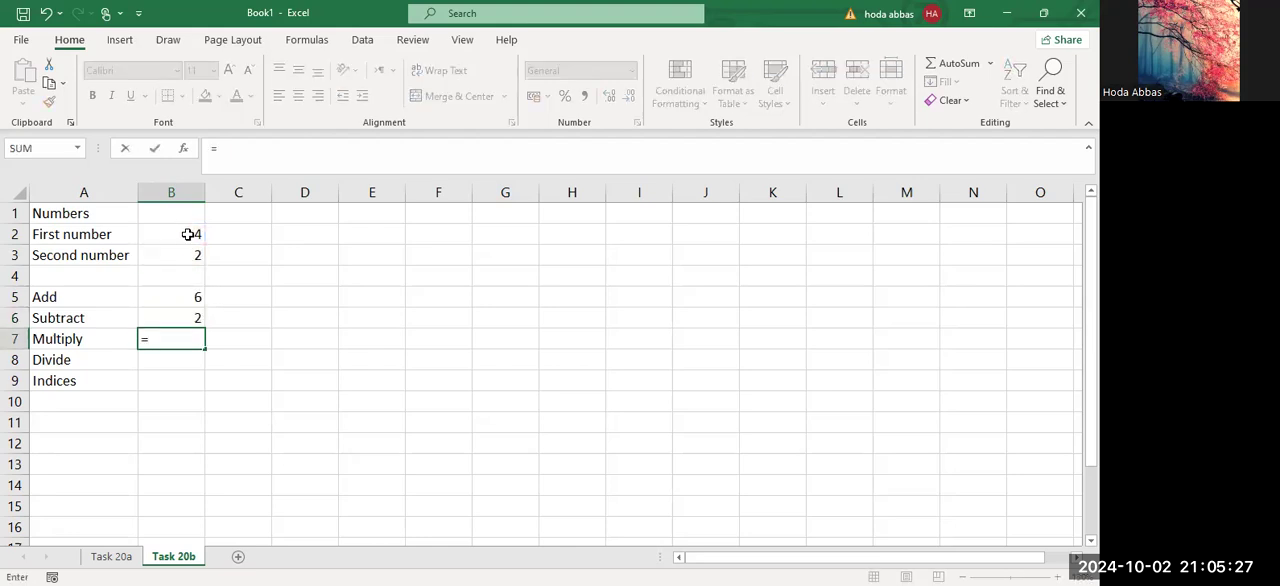
{"action": "left_click", "coordinate": [188, 234]}
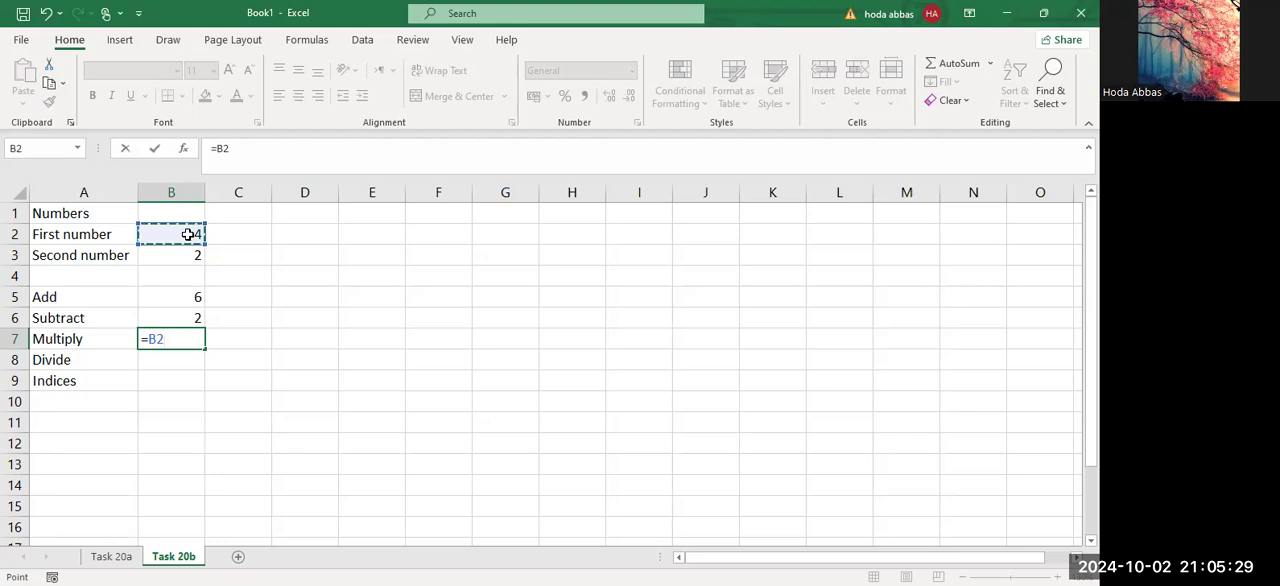
{"action": "type", "text": "*"}
{"action": "left_click", "coordinate": [186, 255]}
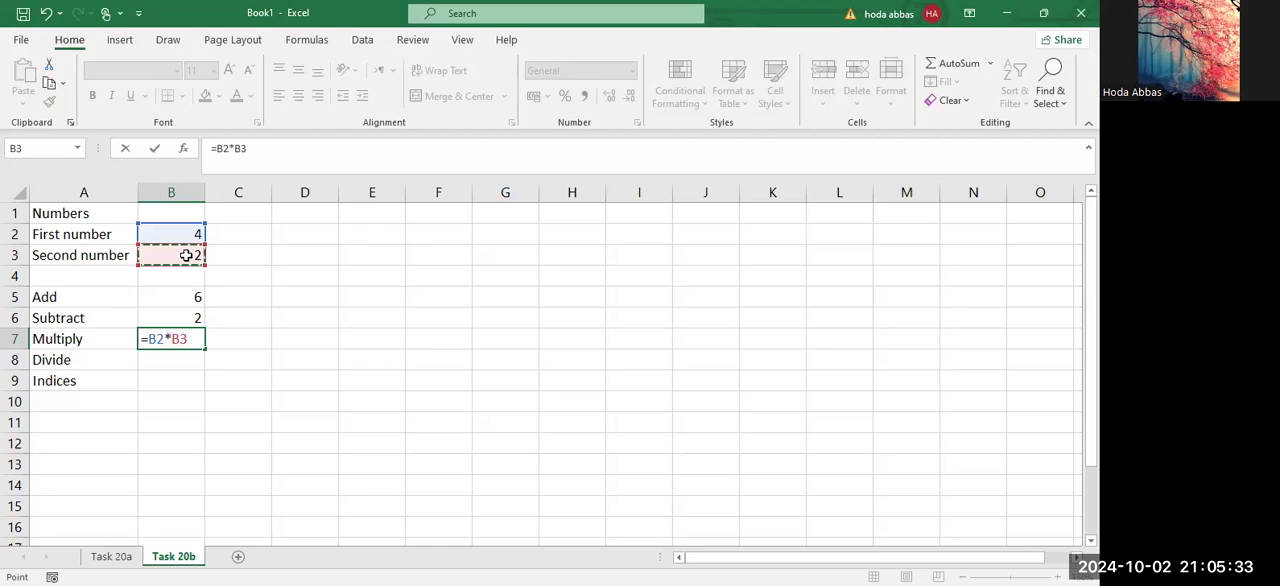
{"action": "key", "text": "Return"}
Enter the formula =B2/B3 in cell B8 for the Divide row.
{"action": "type", "text": "="}
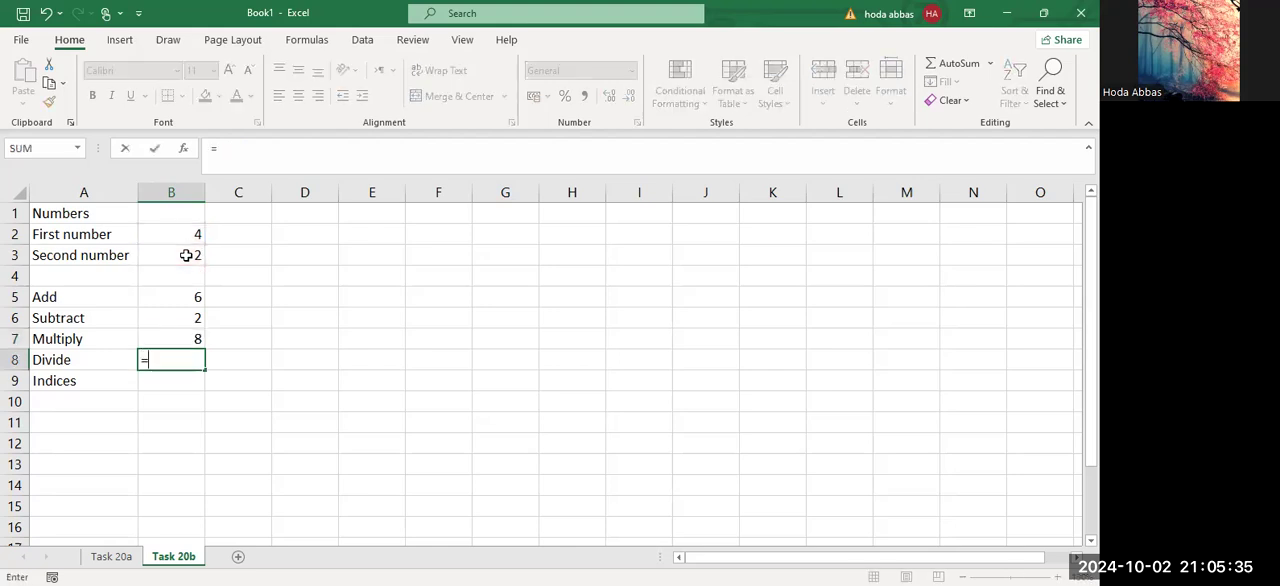
{"action": "left_click", "coordinate": [185, 238]}
{"action": "type", "text": "/"}
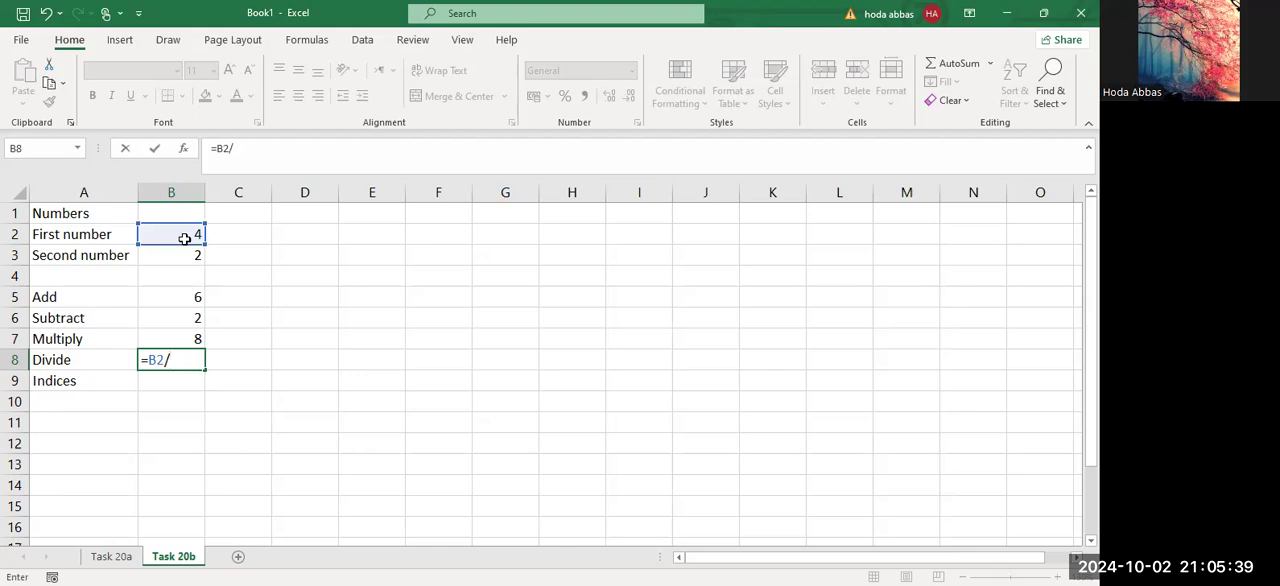
{"action": "left_click", "coordinate": [188, 255]}
{"action": "key", "text": "Return"}
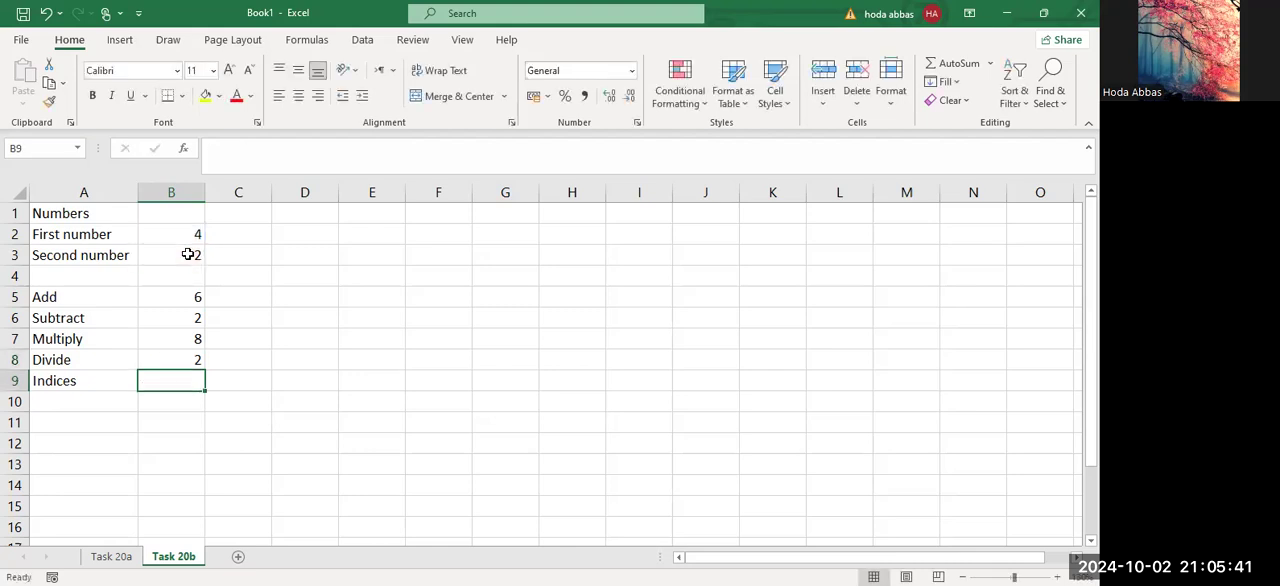
Enter the formula =B2^B3 in cell B9 for the Indices row.
{"action": "type", "text": "="}
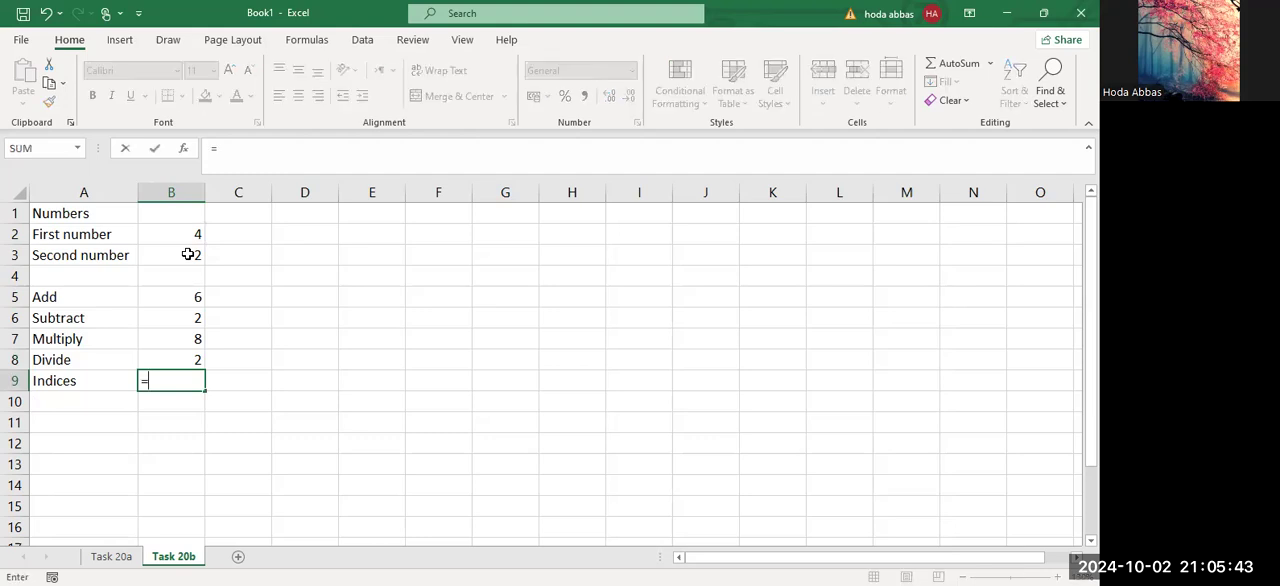
{"action": "left_click", "coordinate": [186, 231]}
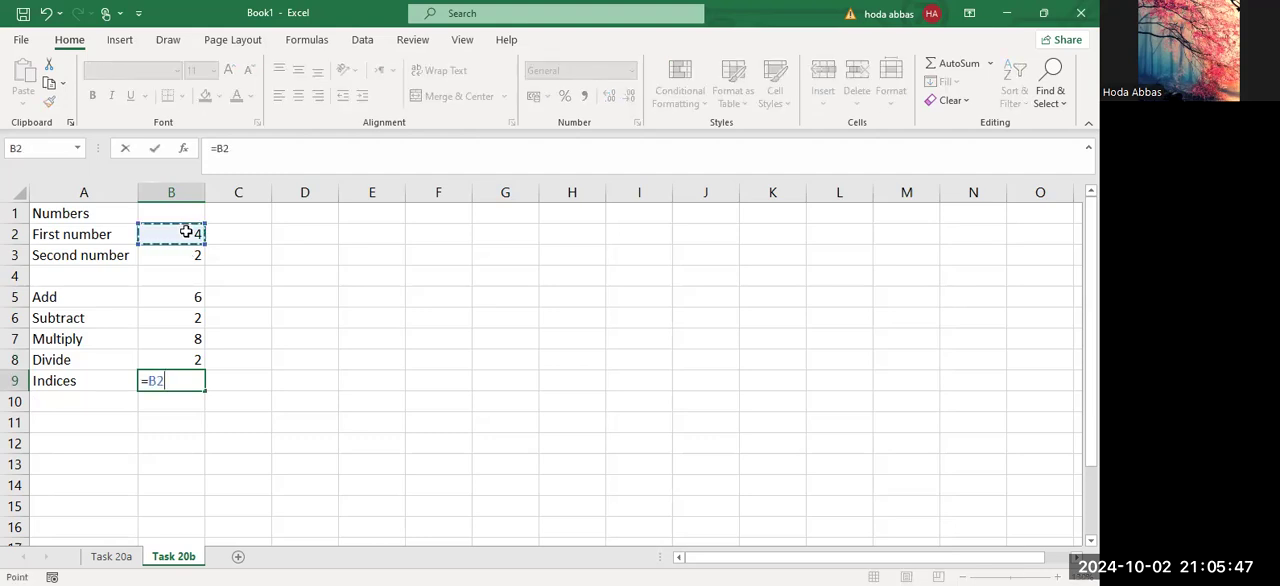
{"action": "type", "text": "^"}
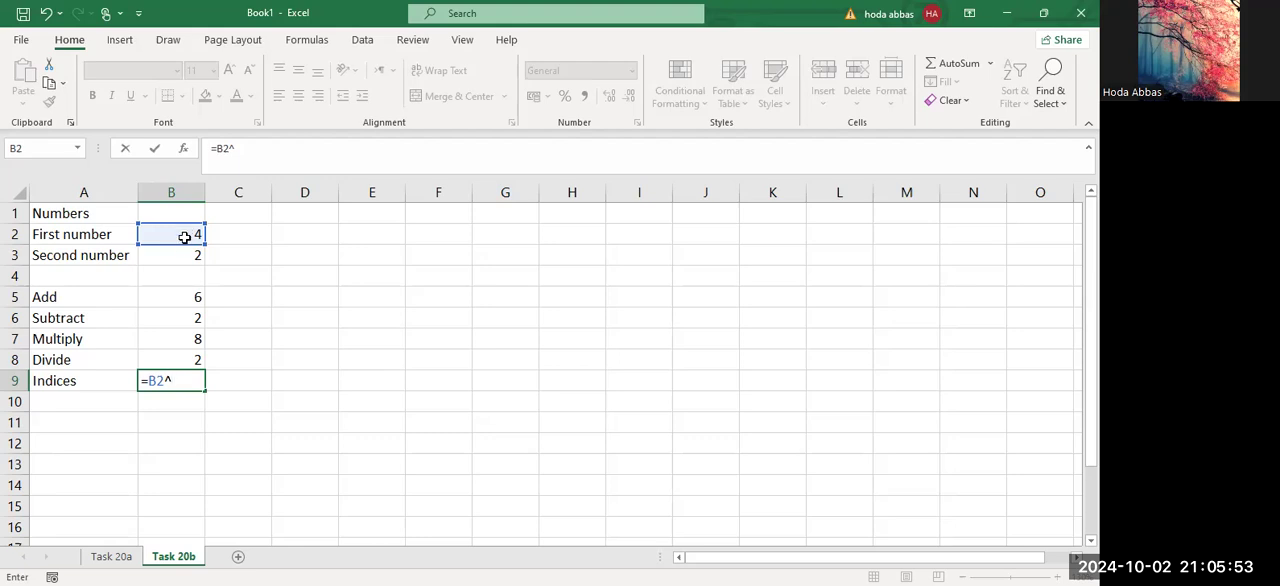
{"action": "left_click", "coordinate": [185, 254]}
{"action": "key", "text": "Return"}
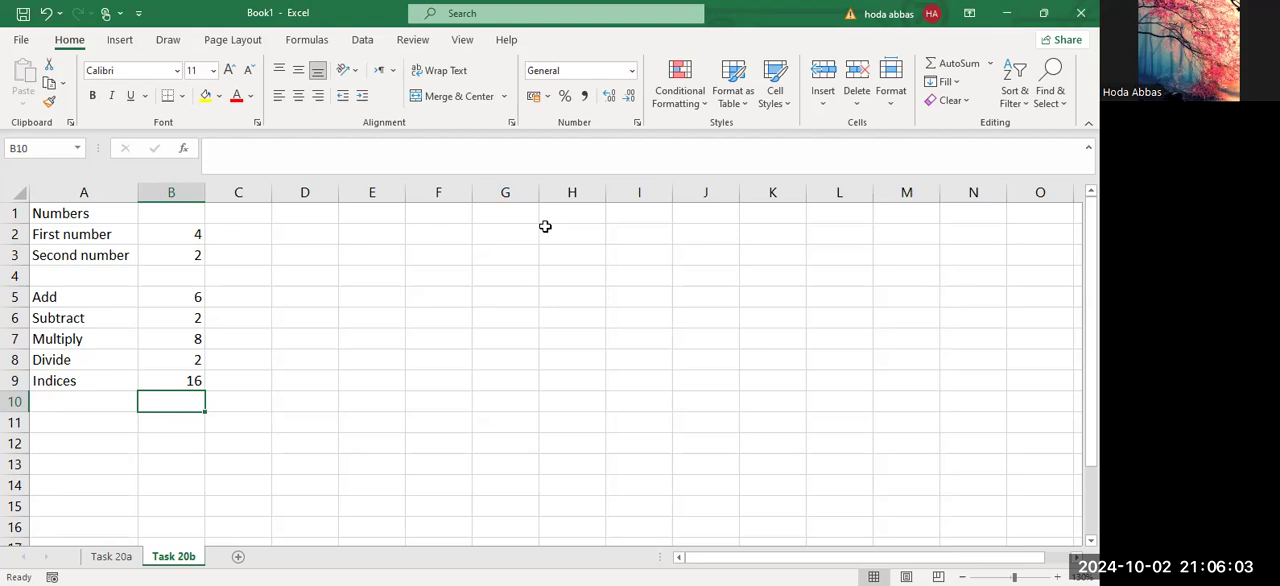
{"action": "key", "text": "alt+Tab"}
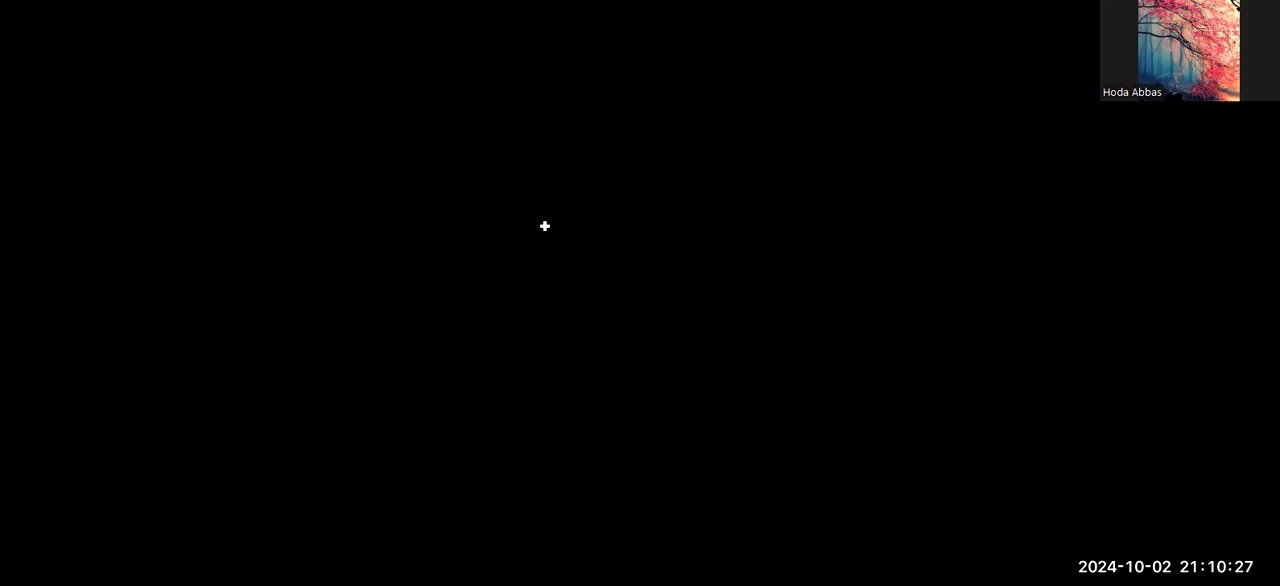